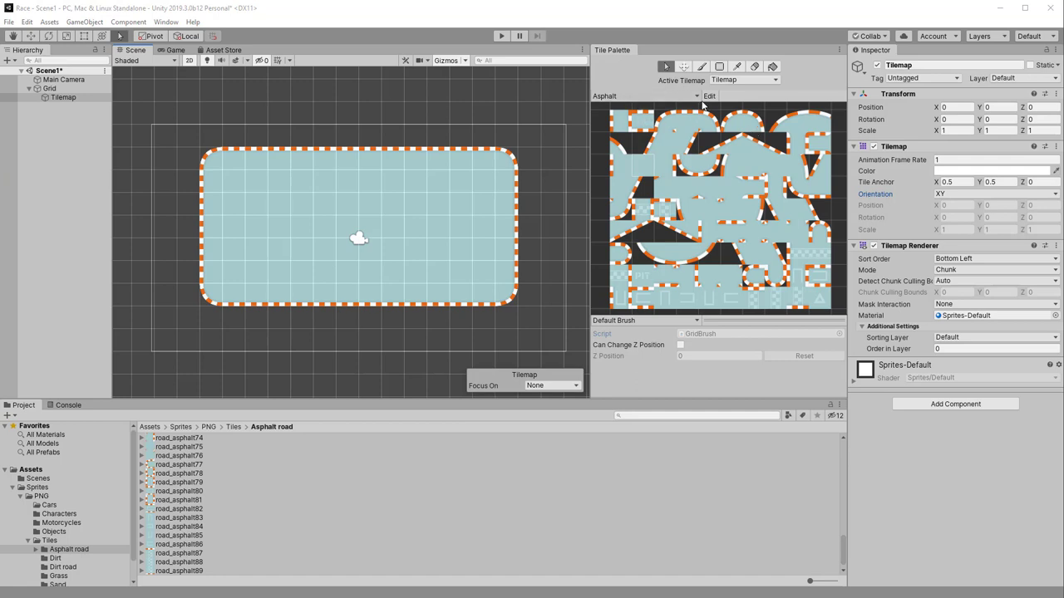
- Browse the Dirt, Dirt road and Grass tile folders to list land_grass01–14, glancing at the palette and tilemap lists
click(674, 97)
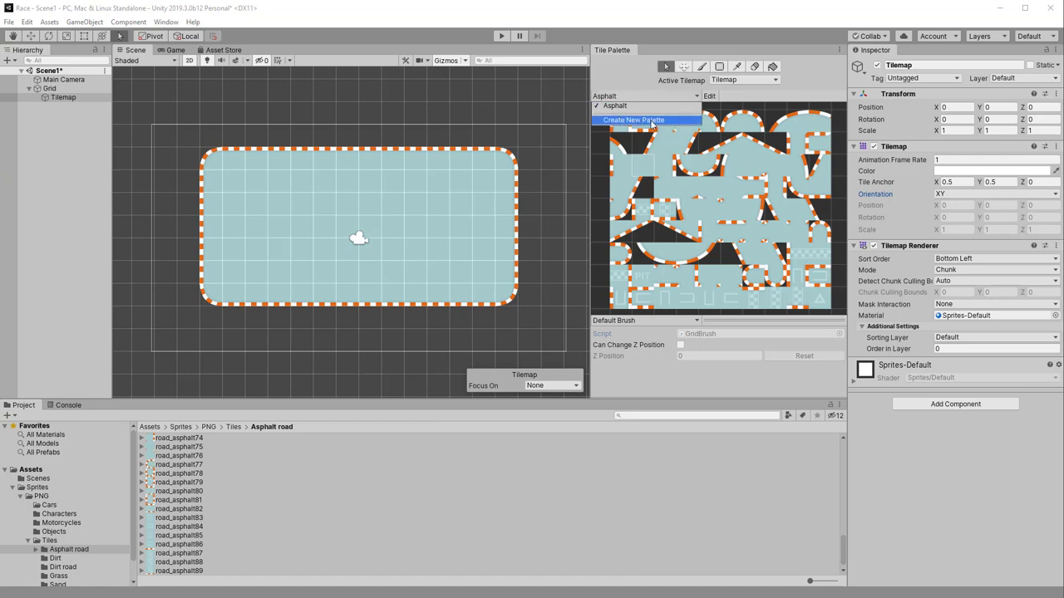
click(817, 95)
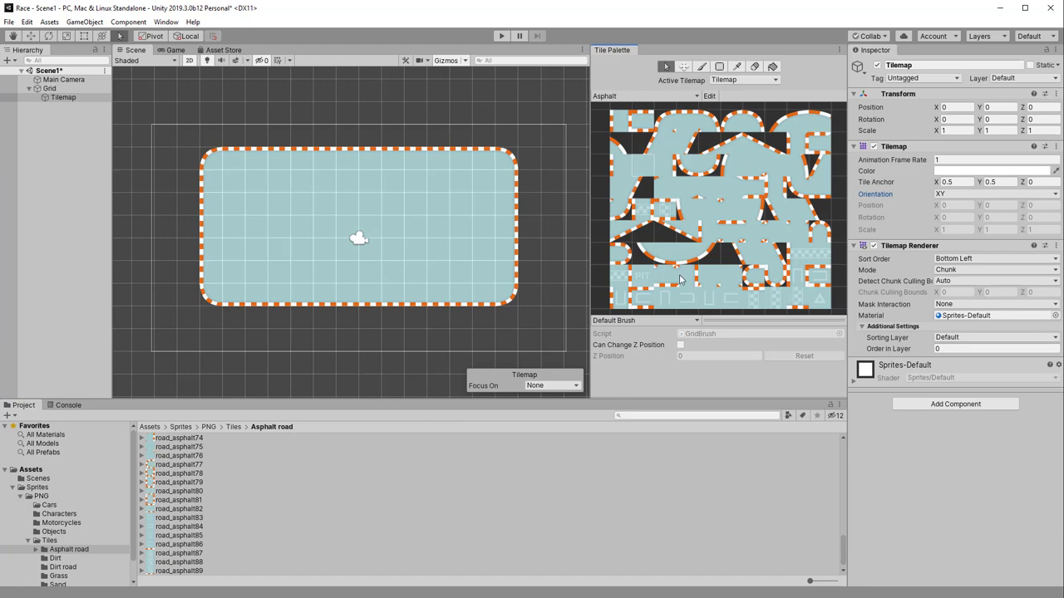
click(56, 559)
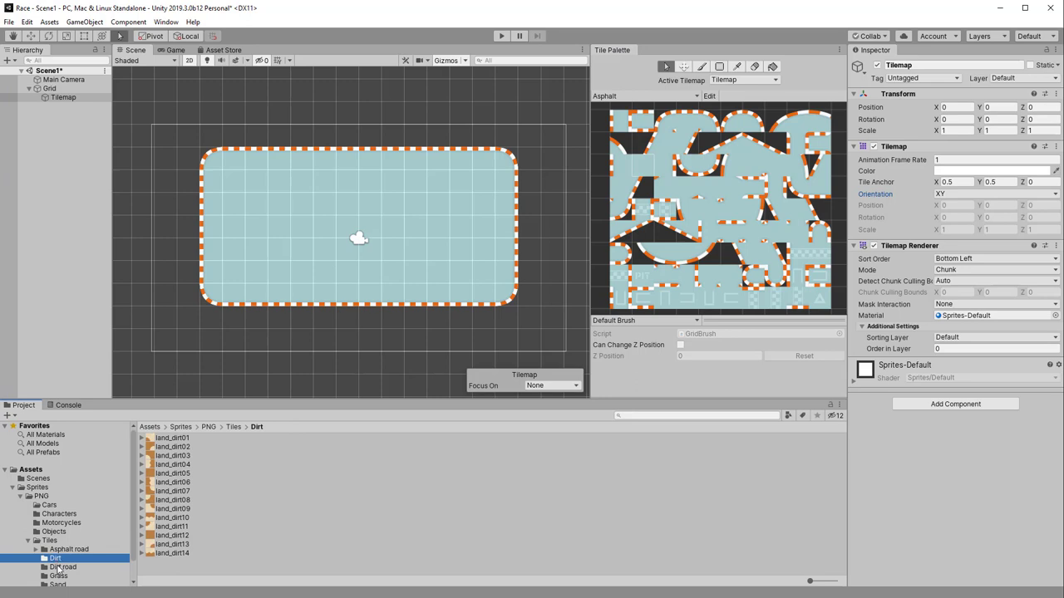
click(60, 566)
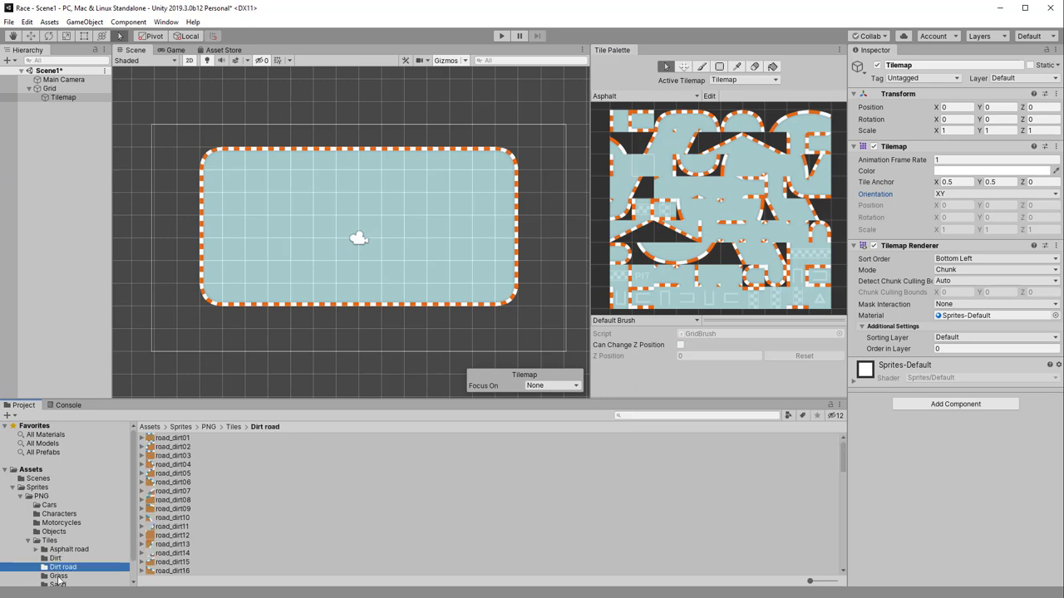
click(58, 576)
scroll(59, 571, down, 1)
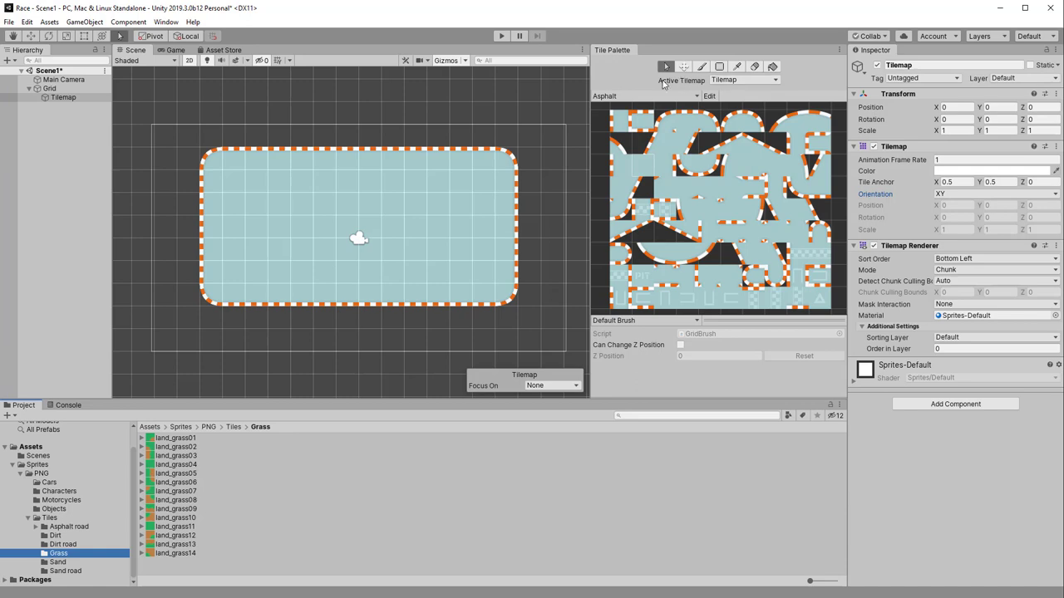
click(773, 81)
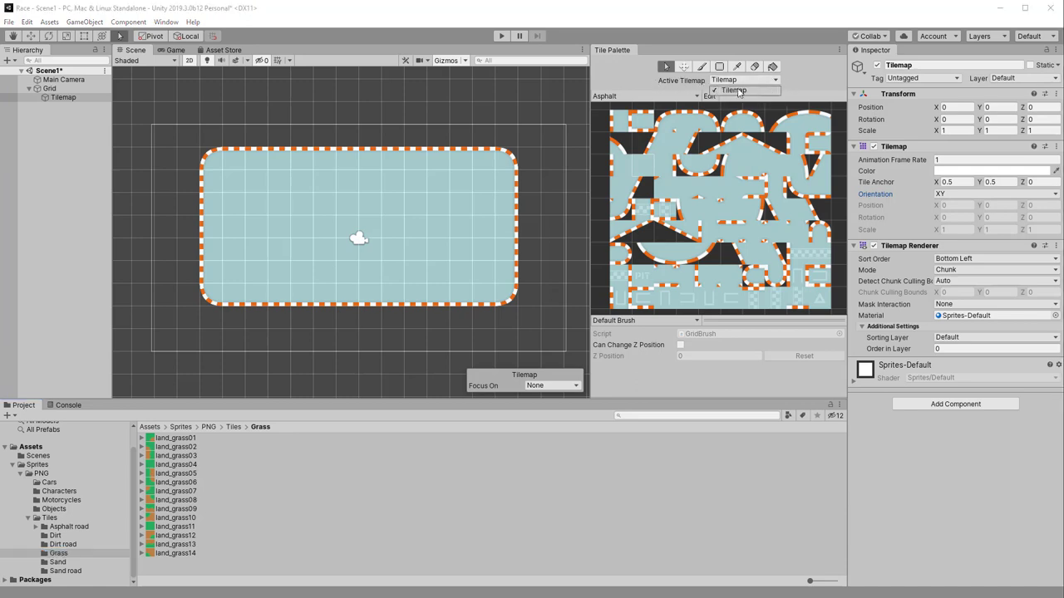
click(802, 83)
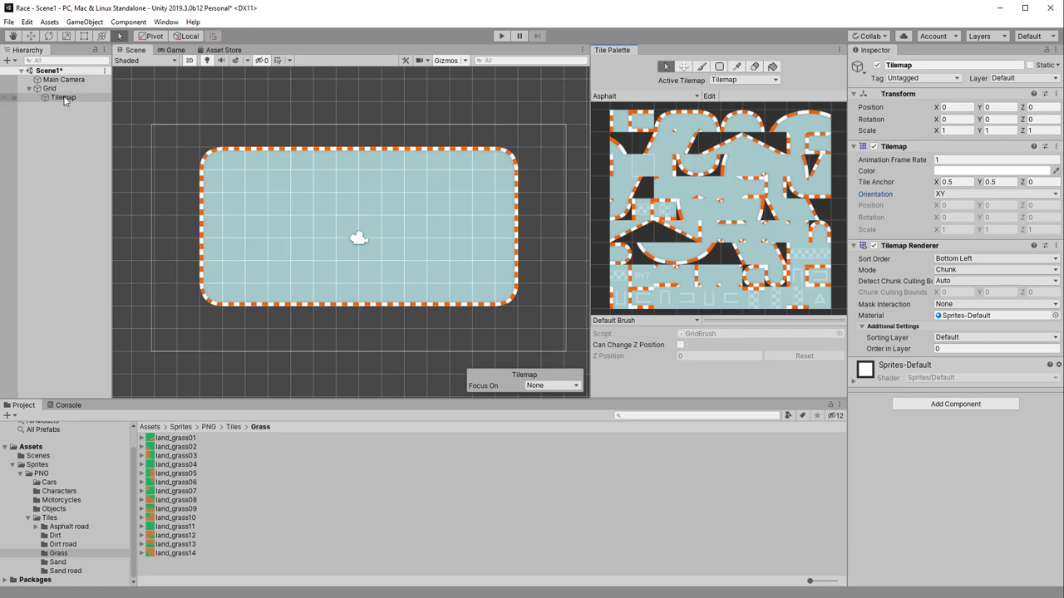
- Select Tilemap and Grid, abandon two Tilemap renames, and select Main Camera to view its orthographic size-5 settings
click(59, 101)
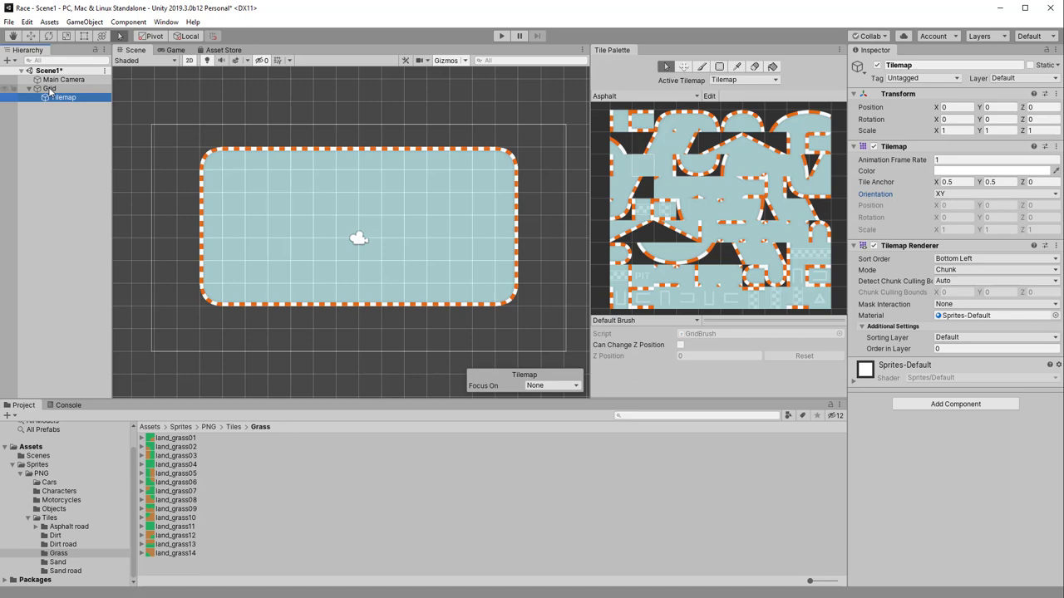
click(50, 89)
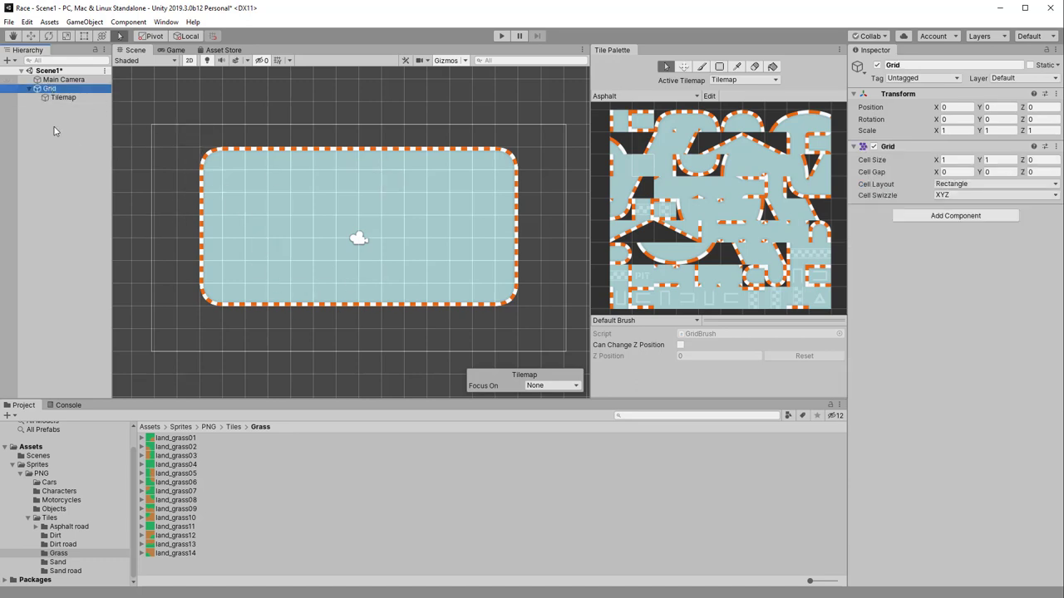
click(59, 100)
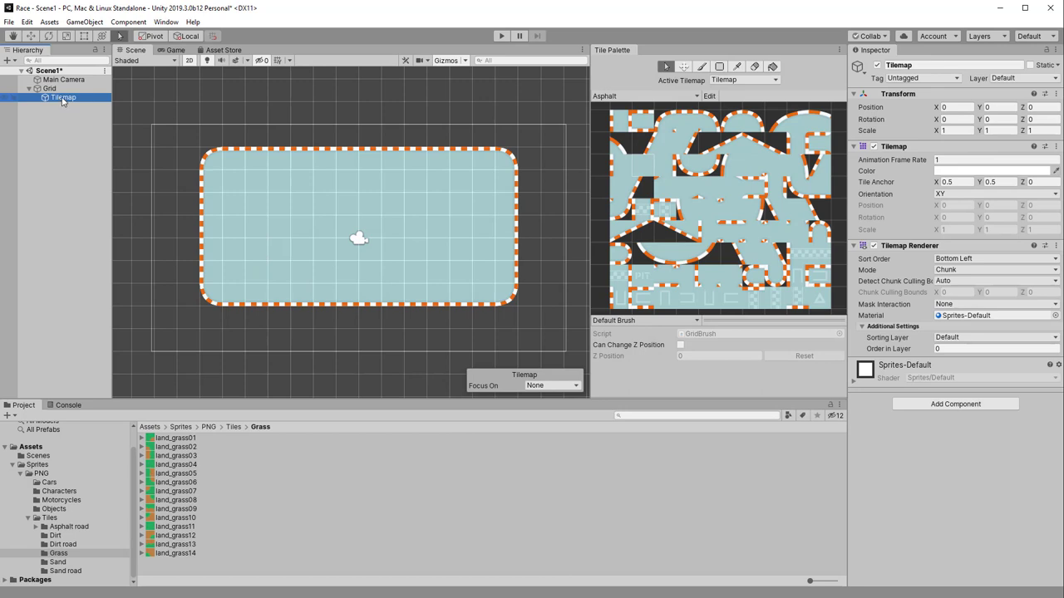
key(F2)
click(63, 126)
click(68, 98)
key(F2)
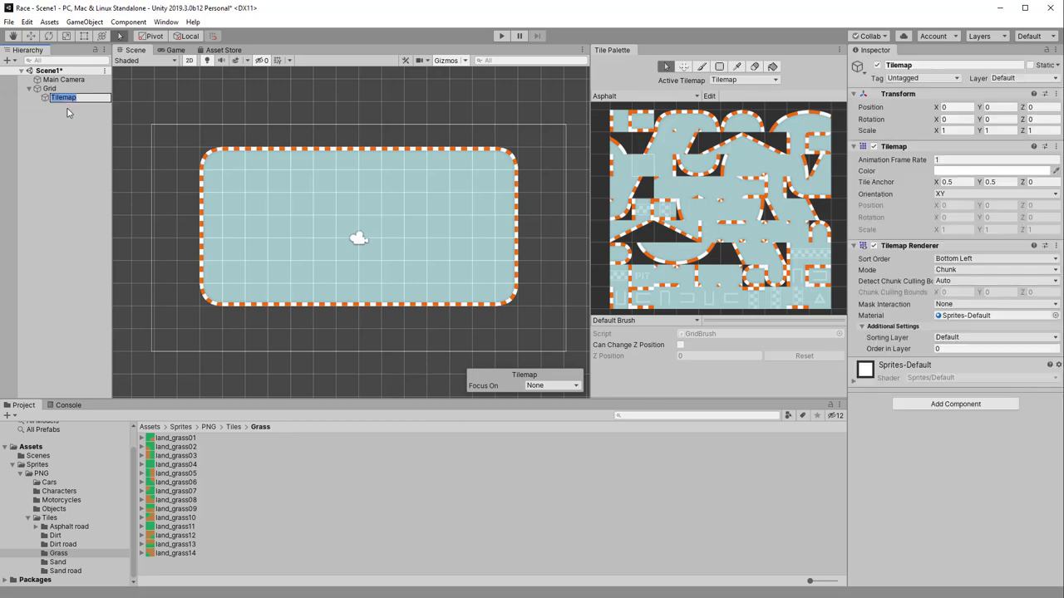
click(68, 112)
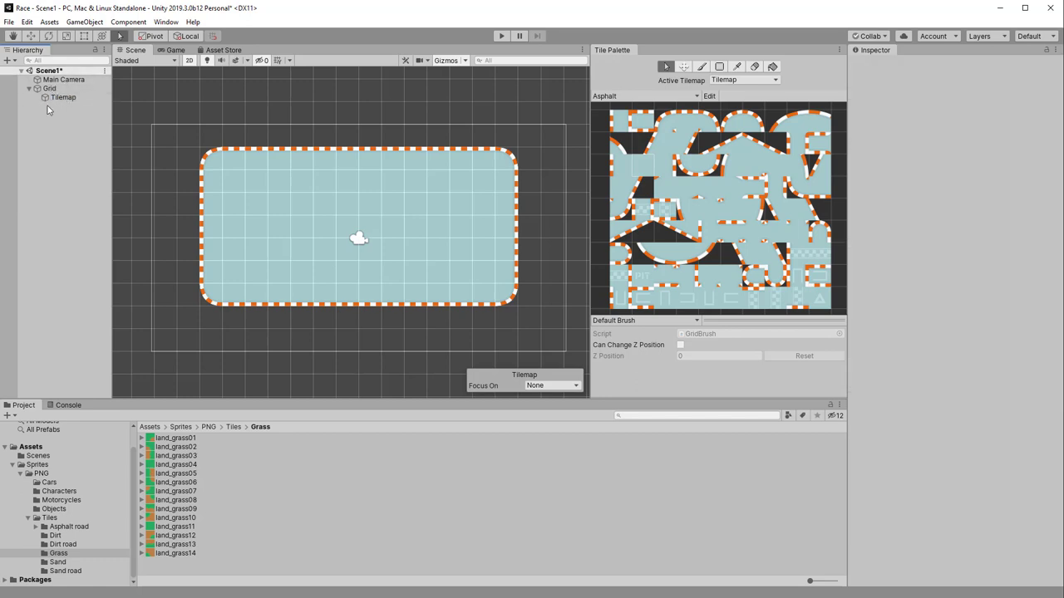
click(56, 80)
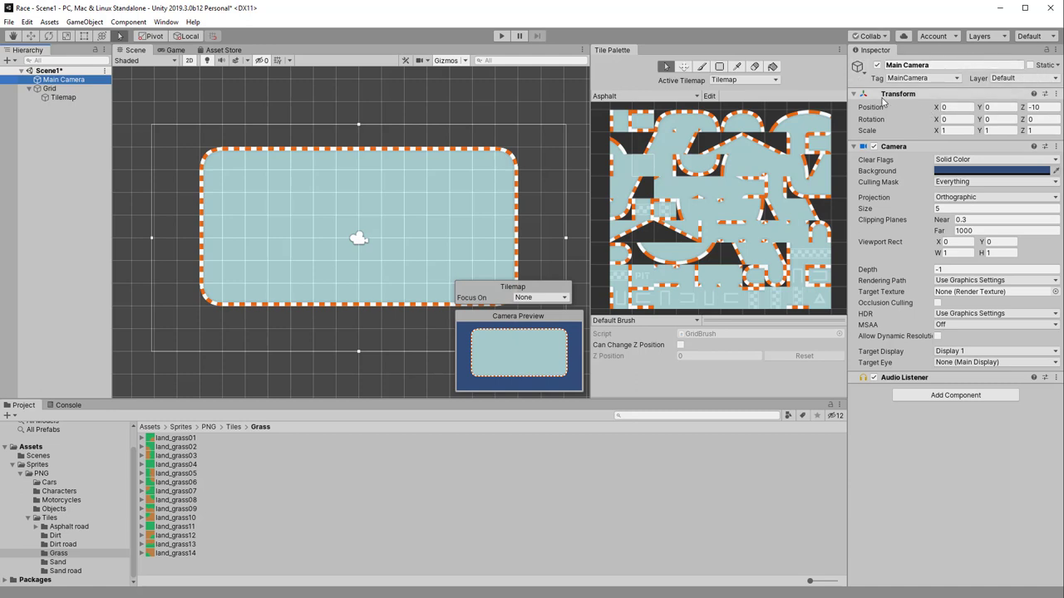
- Delete 'Main ' from the camera's name in the Inspector so it reads 'Camera'
click(946, 66)
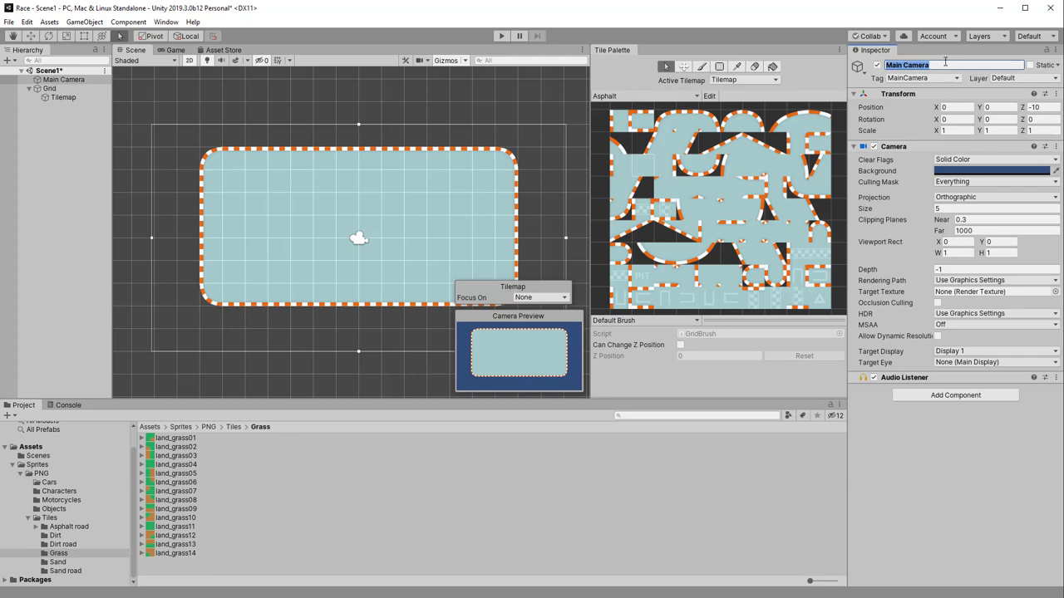
click(945, 65)
key(Return)
key(BackSpace)
key(Return)
click(56, 80)
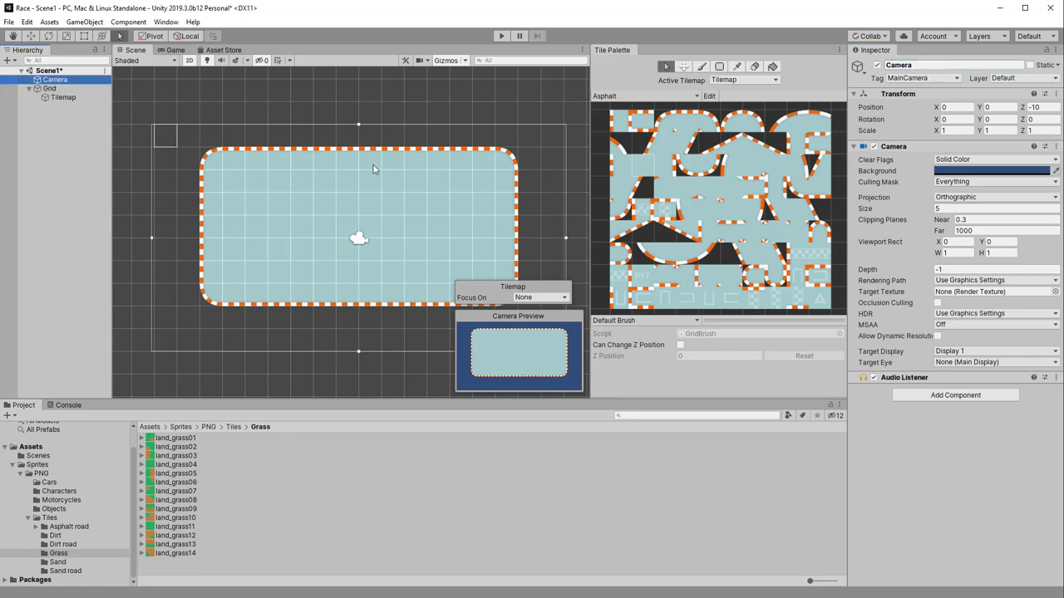
- Toggle the Camera object's active checkbox off and on twice, leaving it enabled
click(904, 66)
click(877, 66)
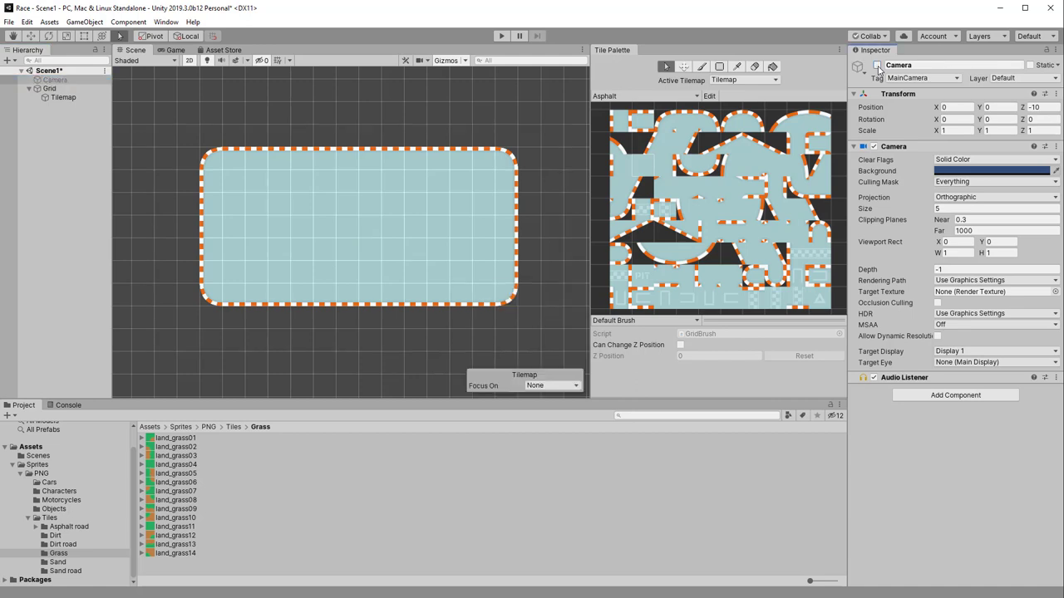
click(877, 66)
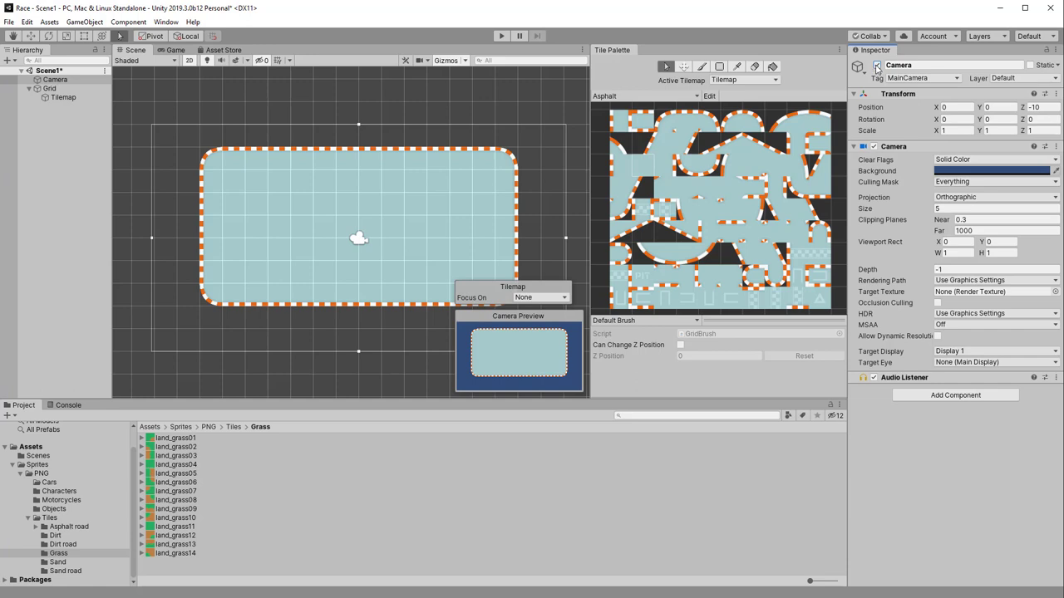
click(877, 65)
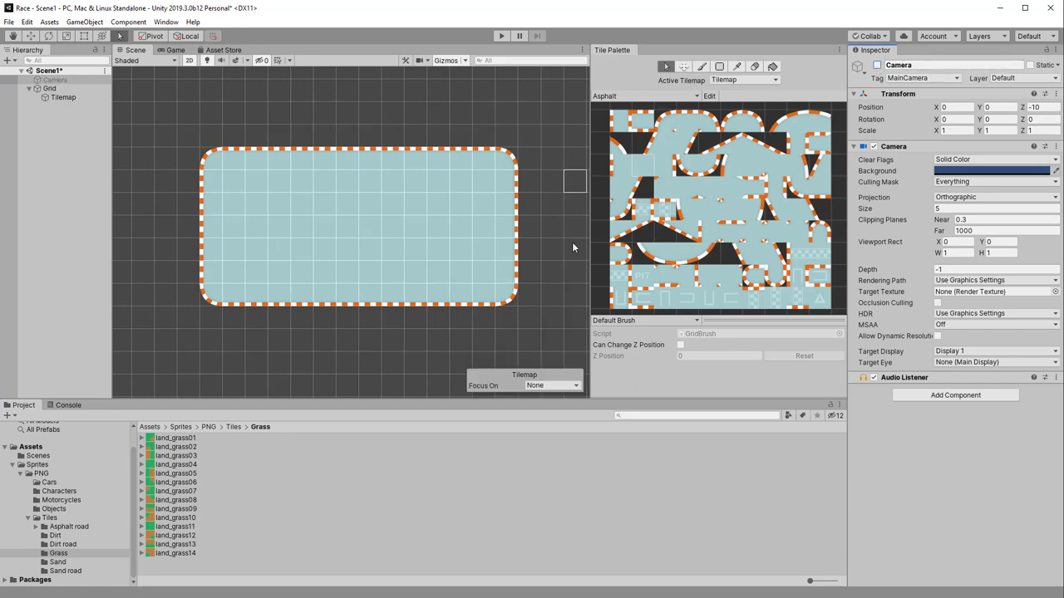
click(877, 66)
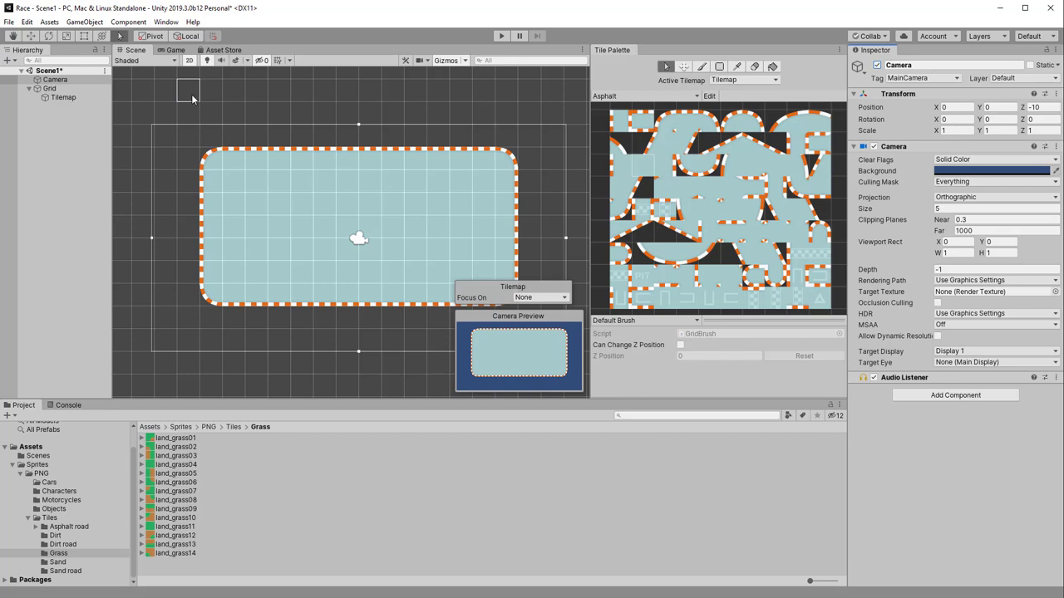
- Preview the track through the camera view, then select the Tilemap object
click(174, 52)
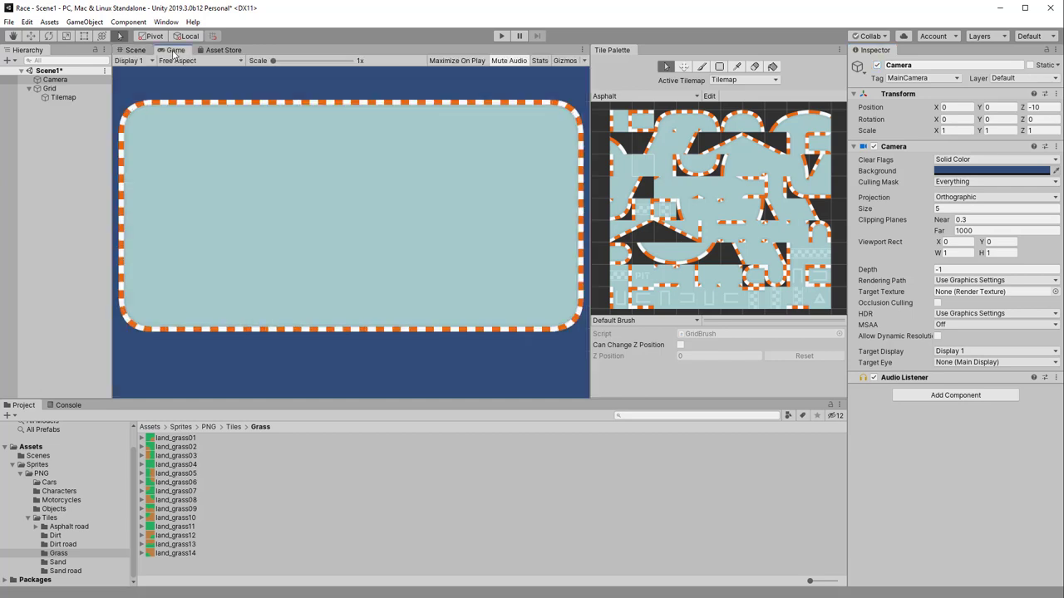
click(135, 51)
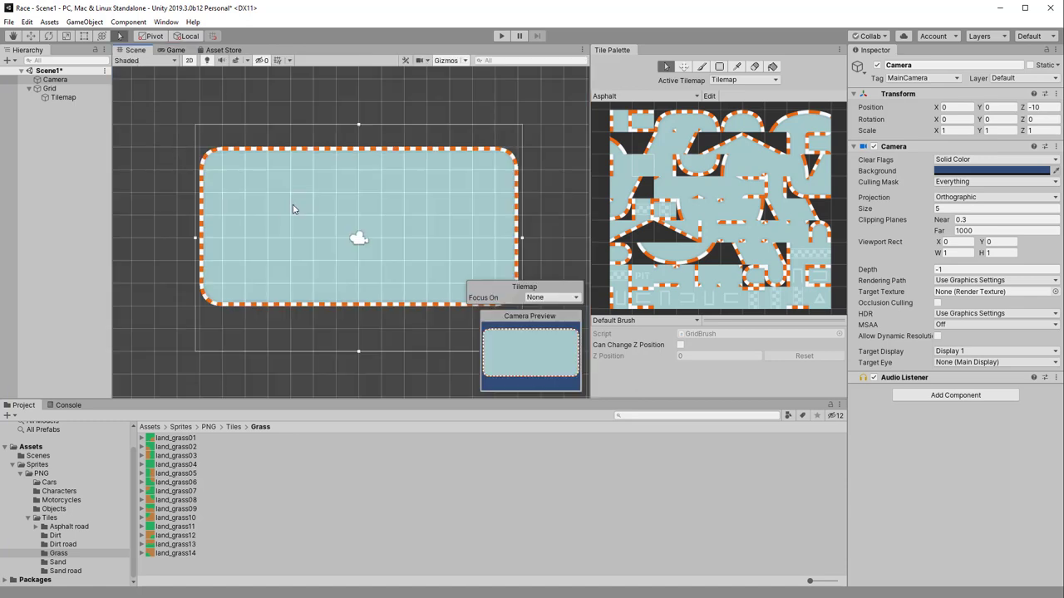
click(50, 89)
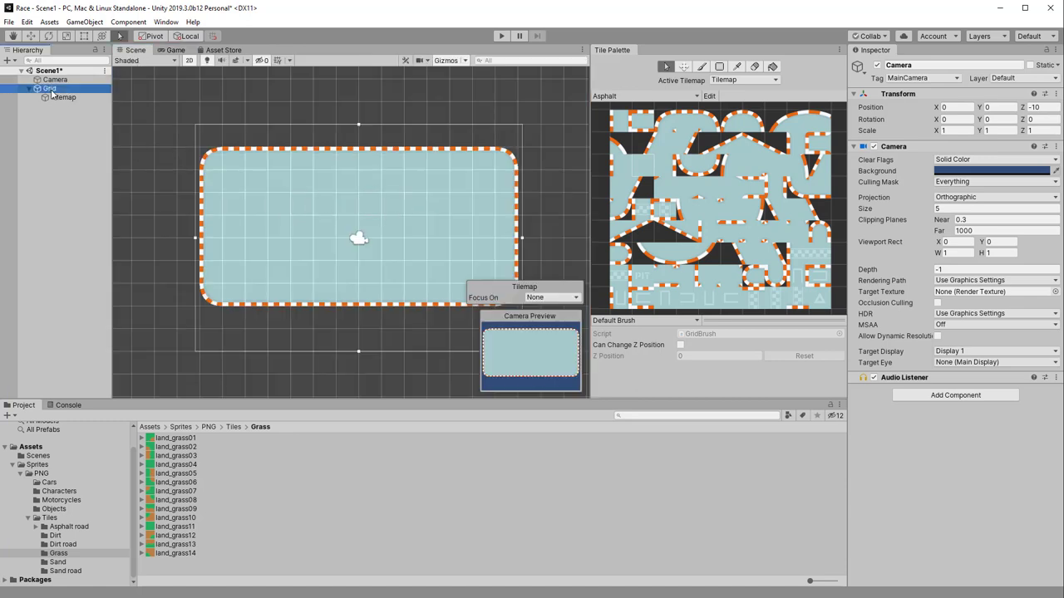
click(58, 97)
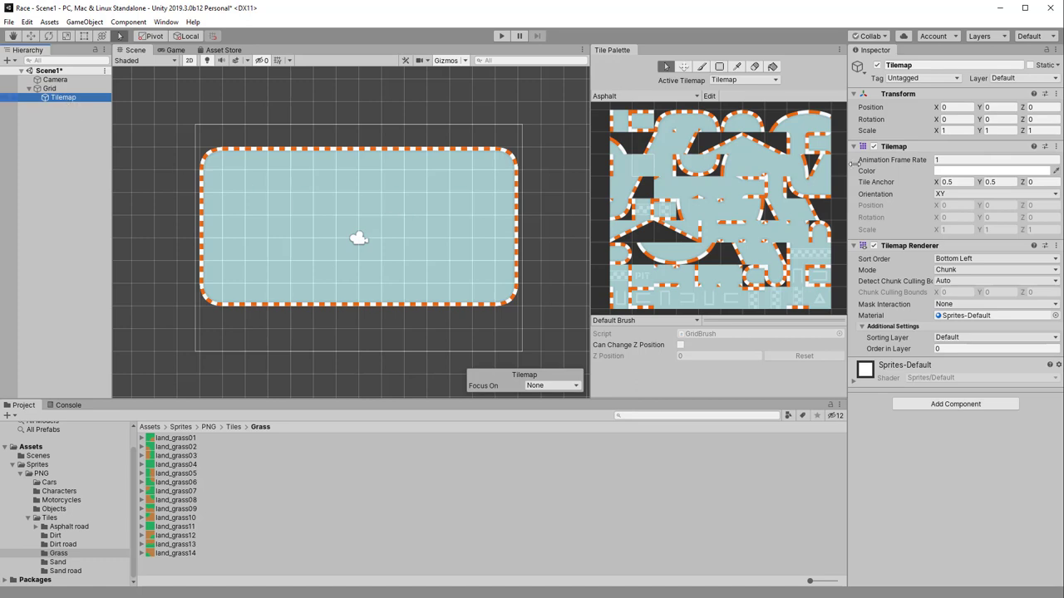
- Disable the Tilemap to check the camera view without the track, then re-enable it
click(877, 65)
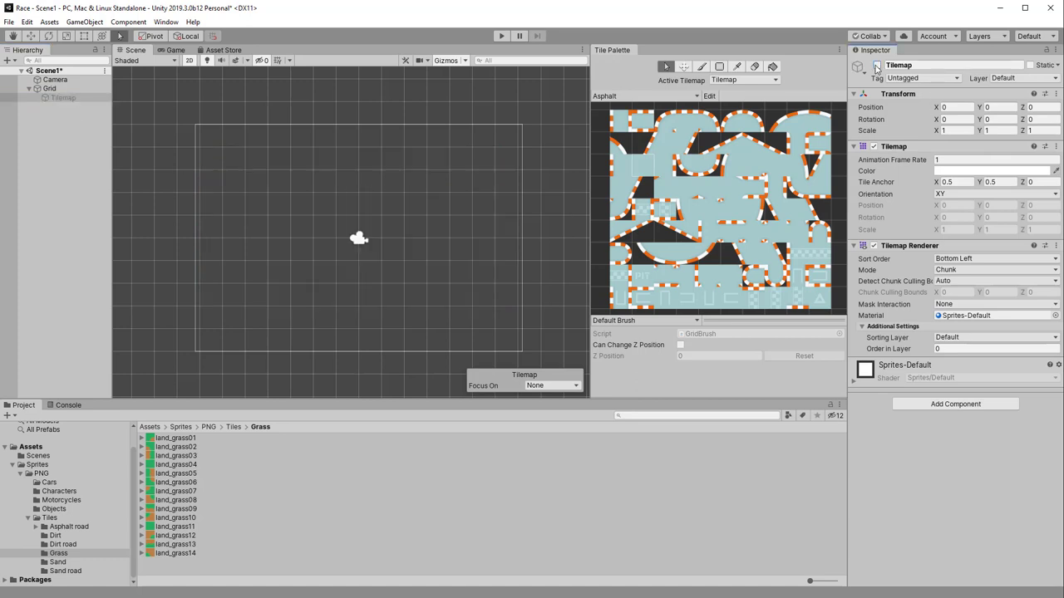
click(172, 50)
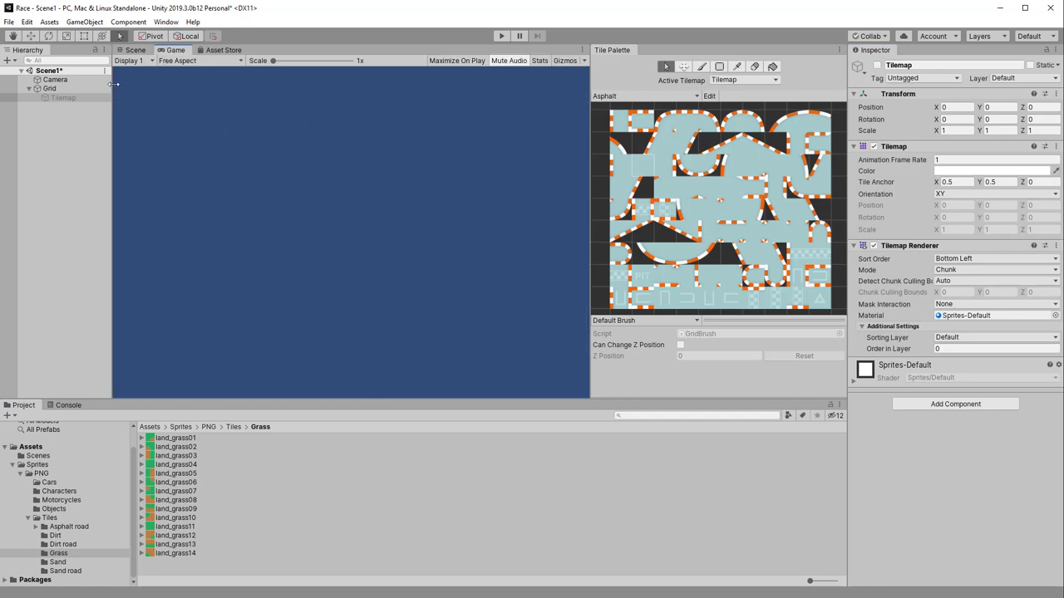
click(133, 50)
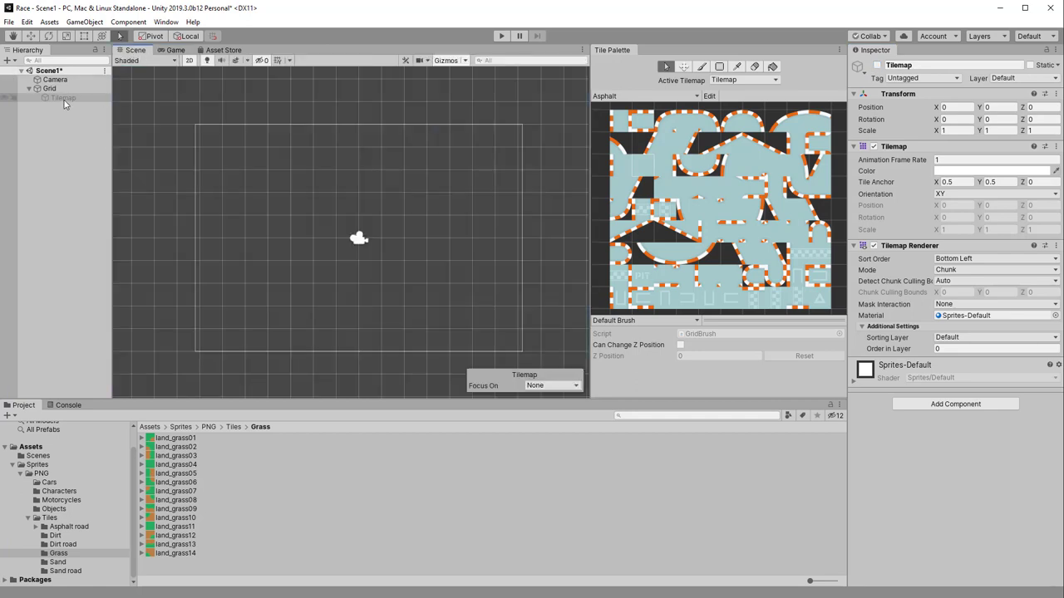
click(66, 129)
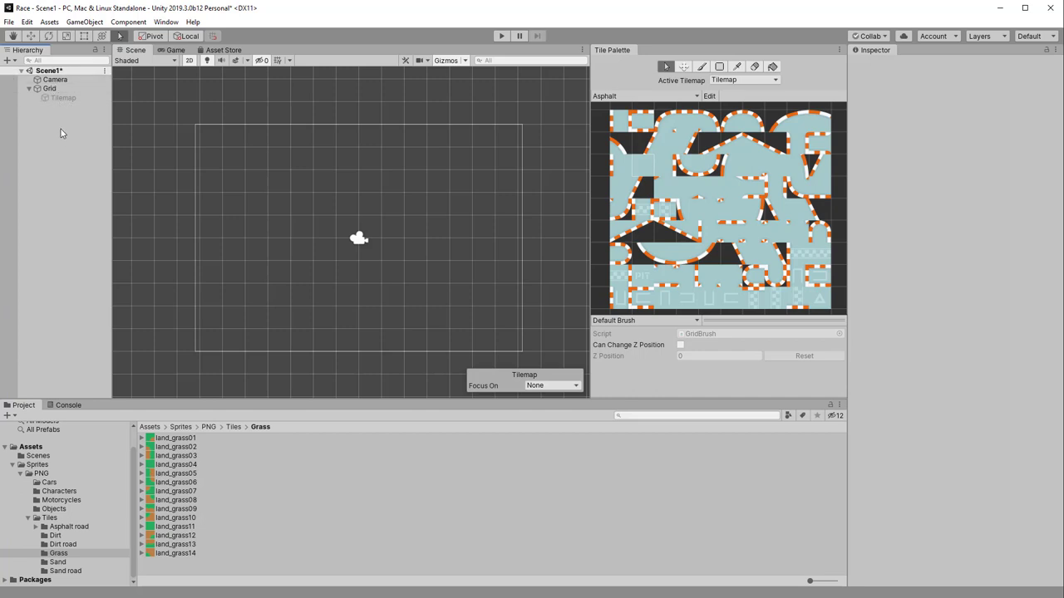
click(66, 98)
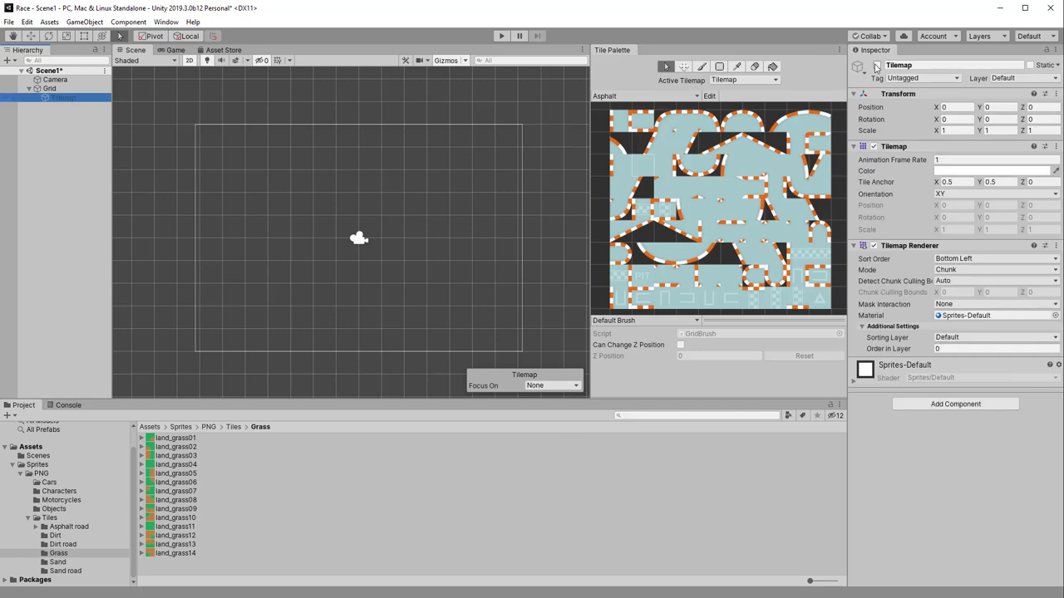
click(876, 65)
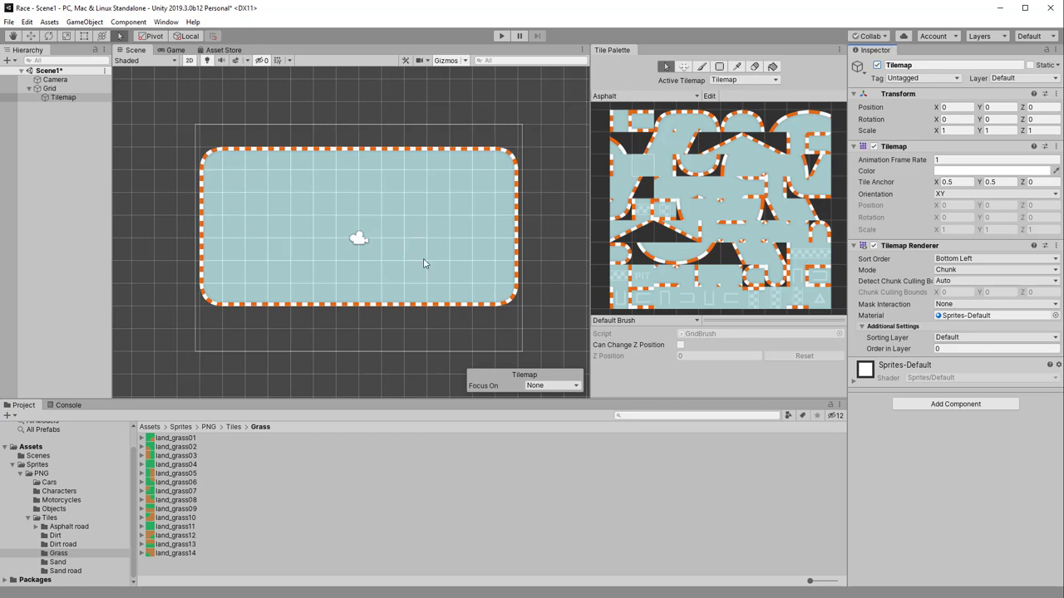
- Rename the Tilemap object to 'Tor' in the Inspector name field
double_click(930, 64)
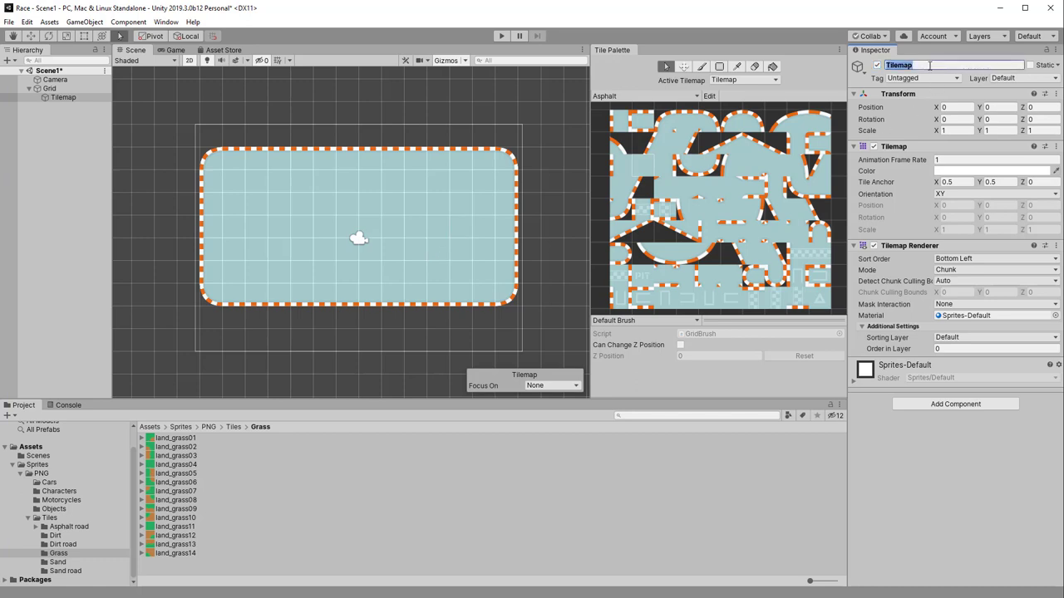
text(Tor)
key(Return)
- Create a new Tilemap via GameObject > 2D Object > Tilemap and select it under Grid
click(83, 23)
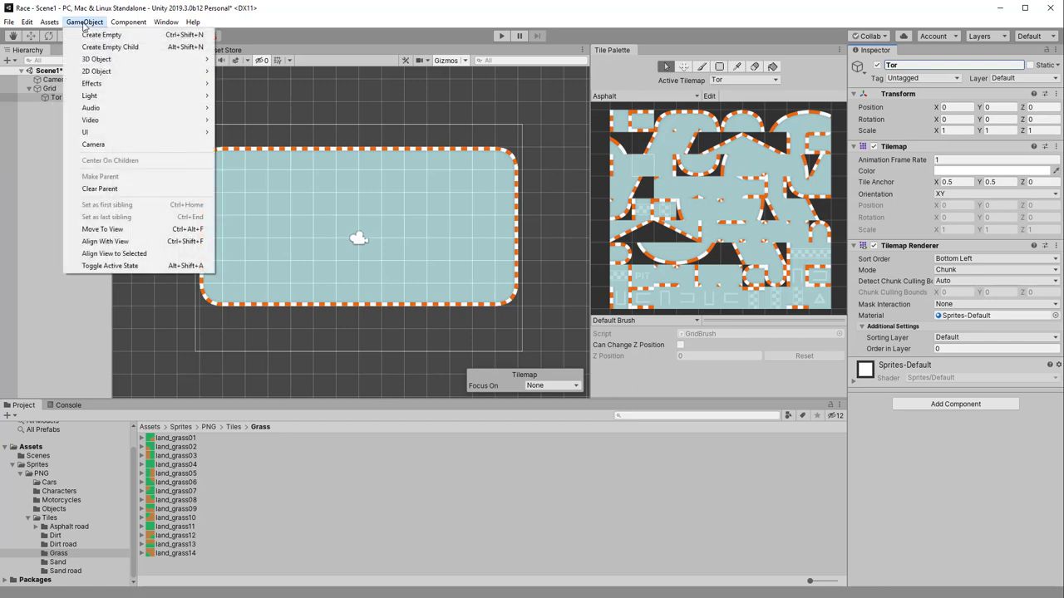
mouse_move(107, 72)
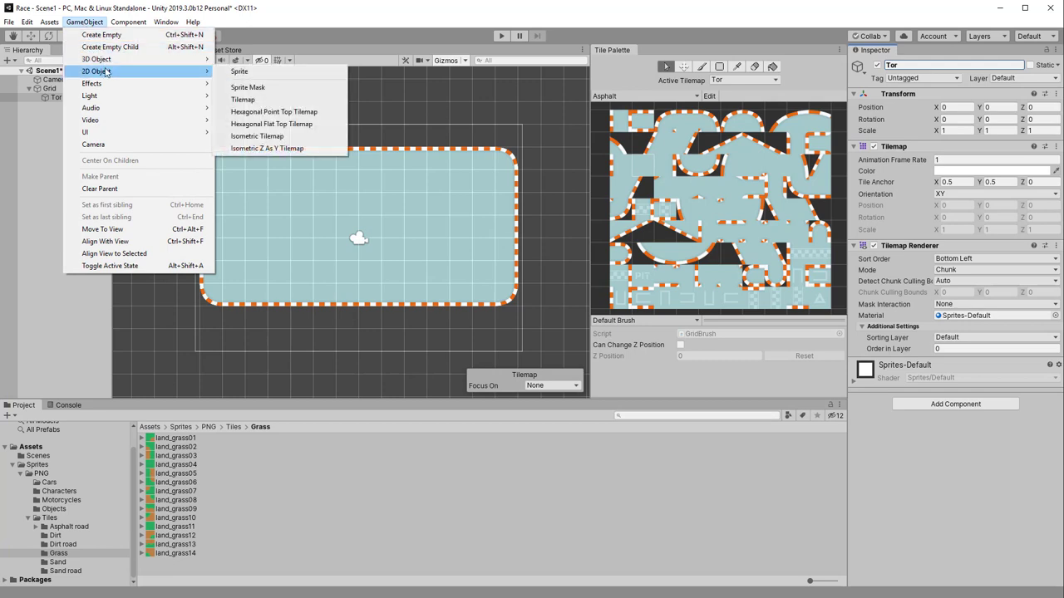
click(246, 100)
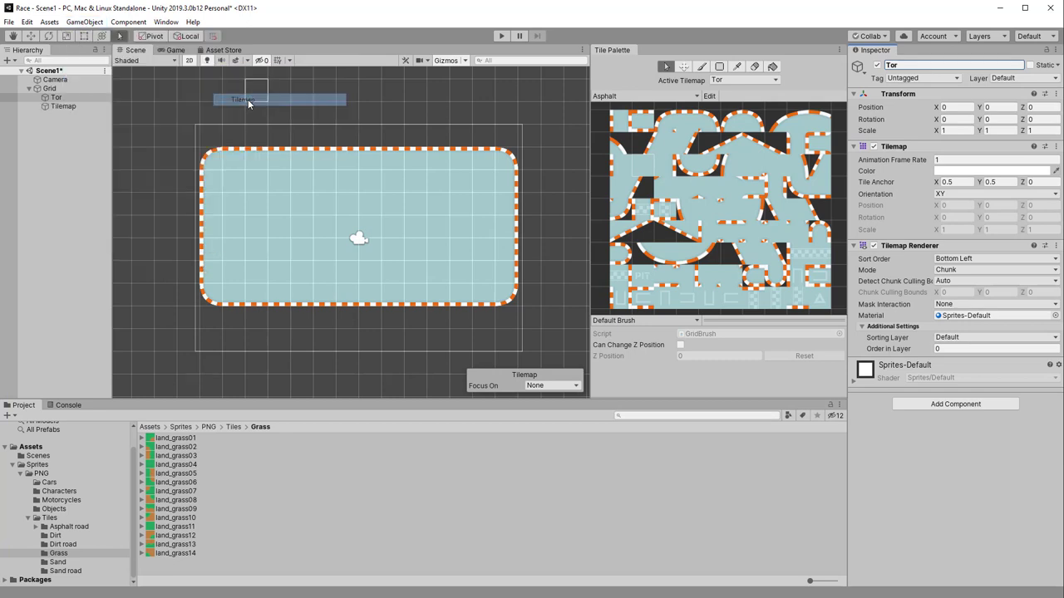
click(61, 107)
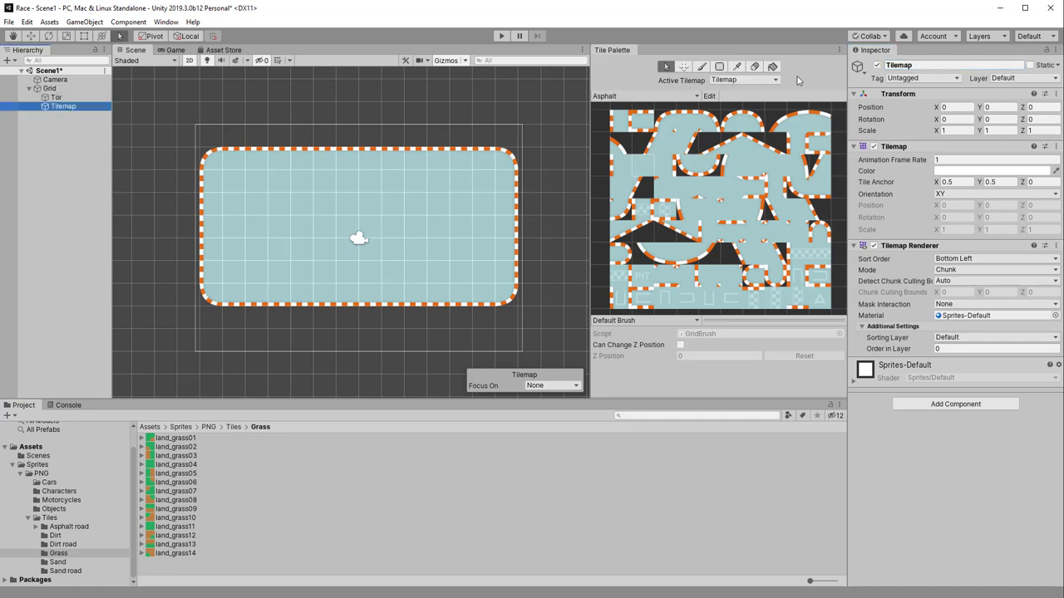
- Name the new tilemap 'Dekoracja' and confirm it is the active tilemap for painting
click(914, 66)
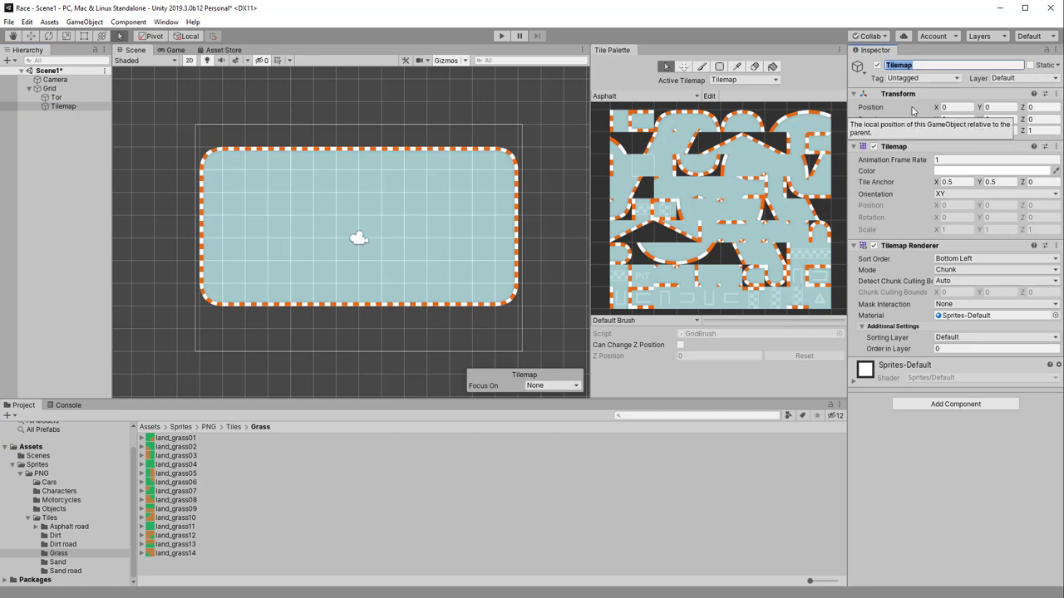
text(Deko)
text(racja)
key(Return)
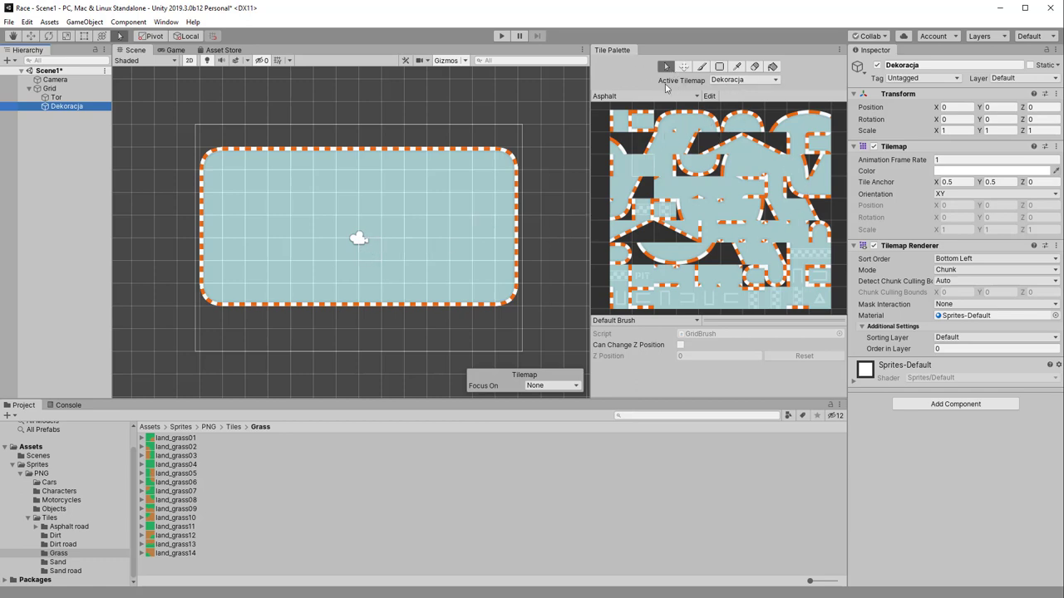
click(757, 80)
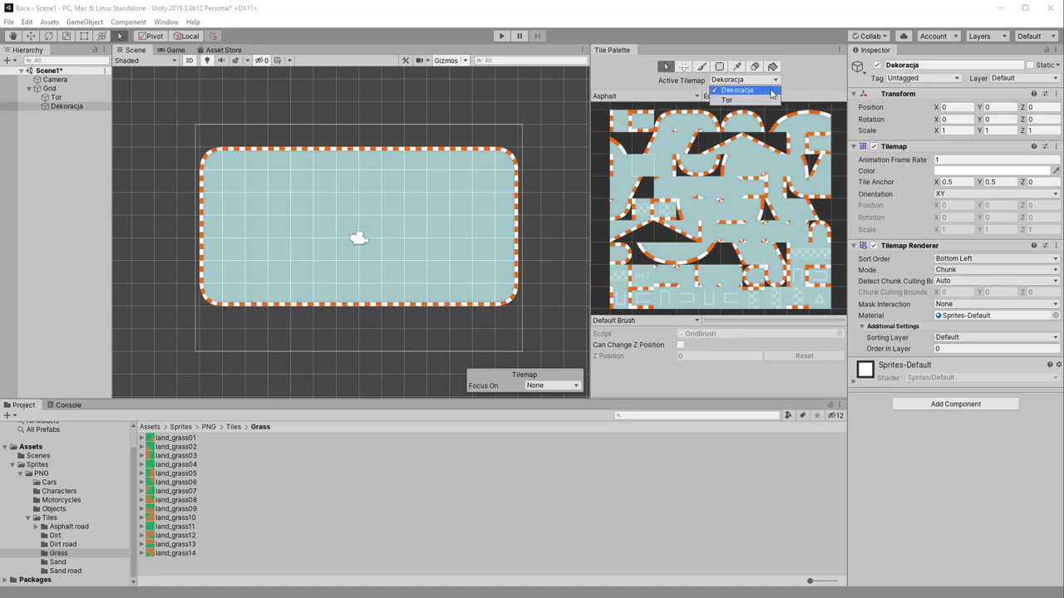
- Keep Dekoracja active and create a new tile palette named 'Grass'
click(796, 87)
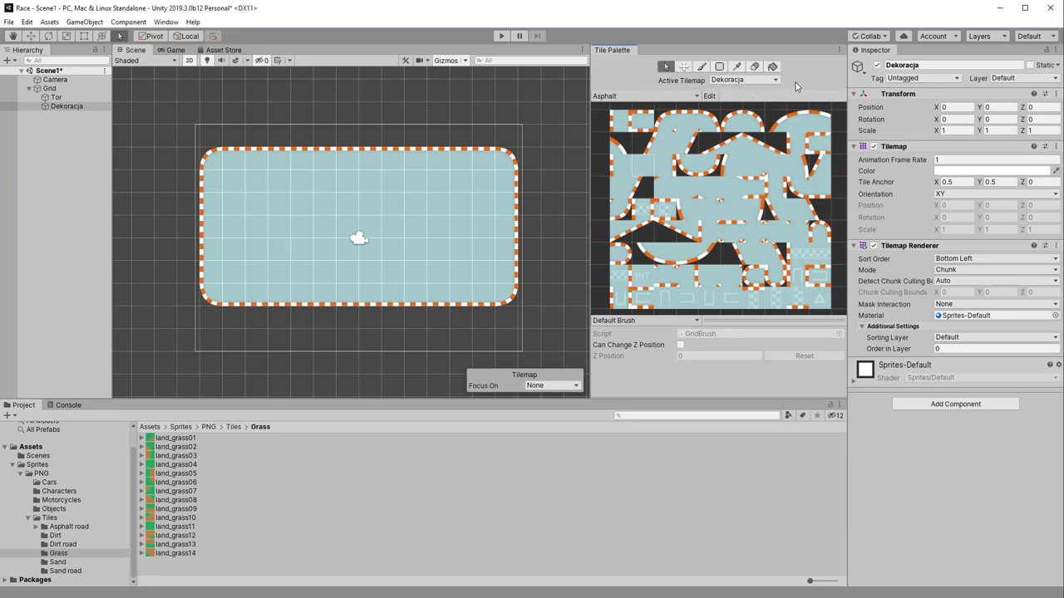
click(630, 97)
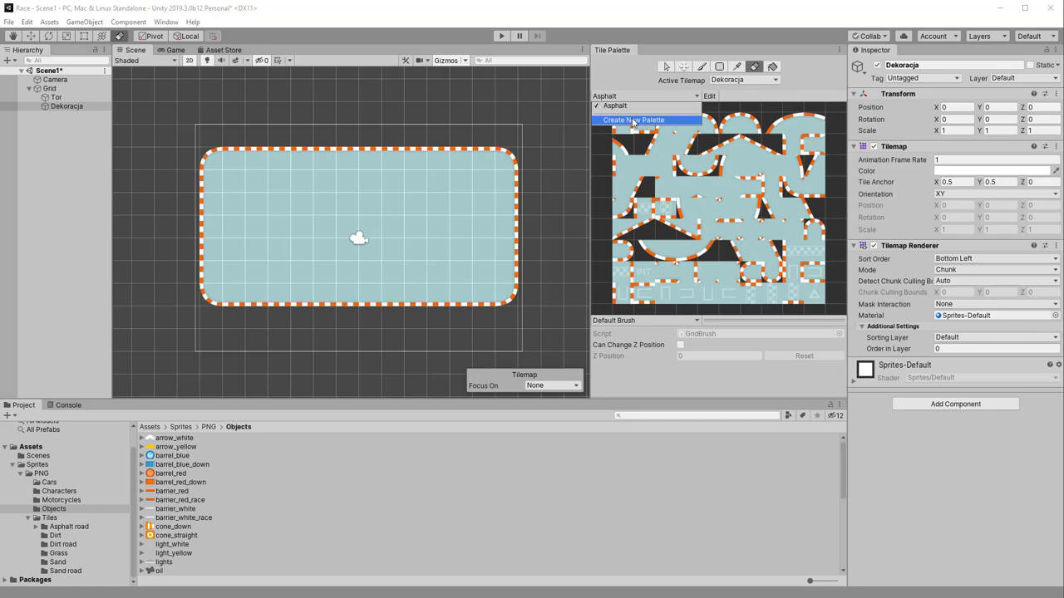
click(630, 121)
click(698, 122)
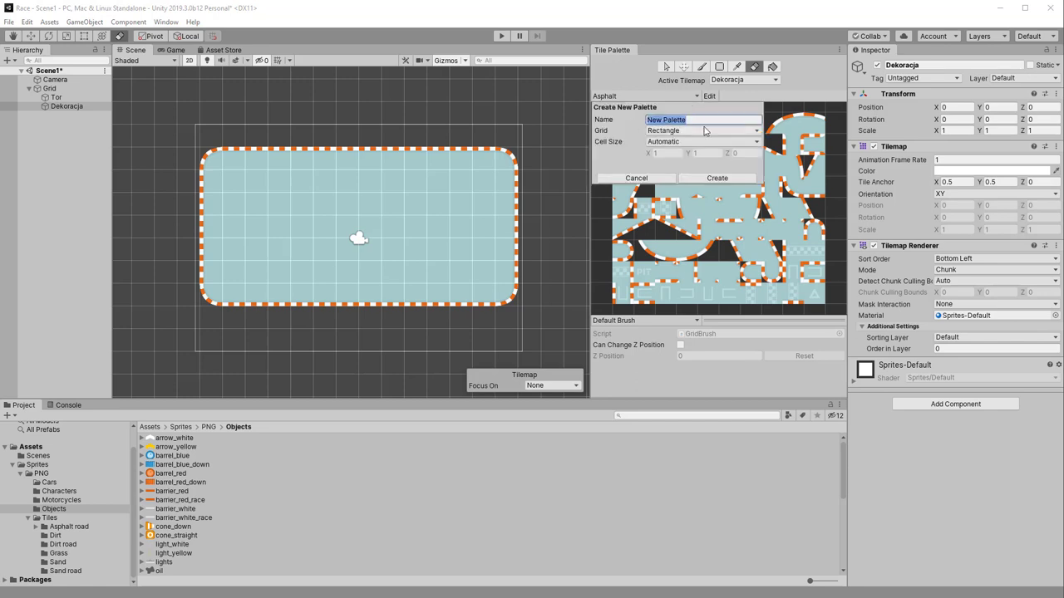
text(Grass)
click(722, 179)
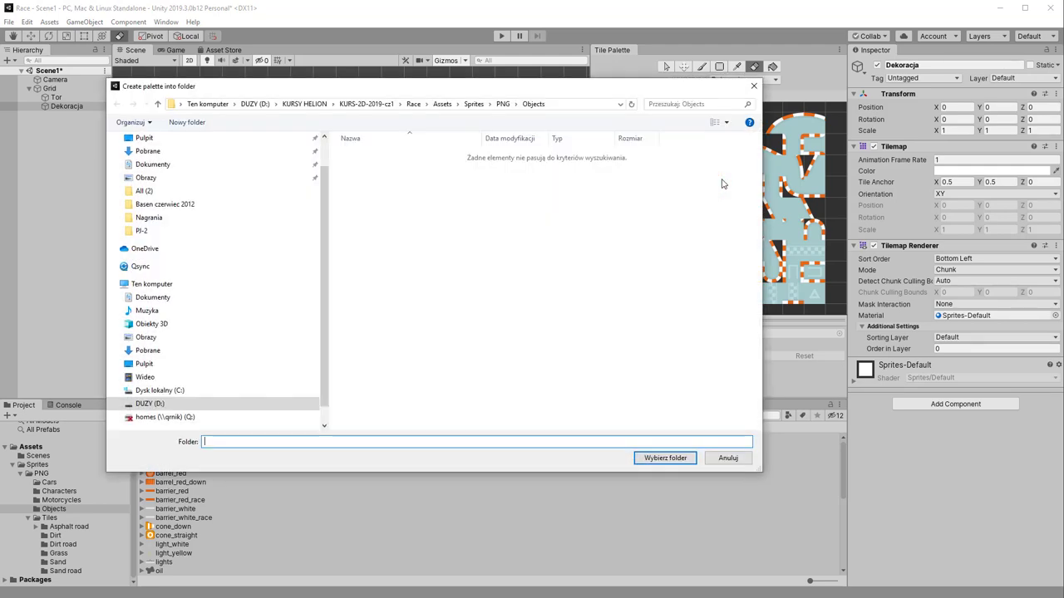
- Save the Grass palette into the PNG/Tiles/Grass folder
click(504, 106)
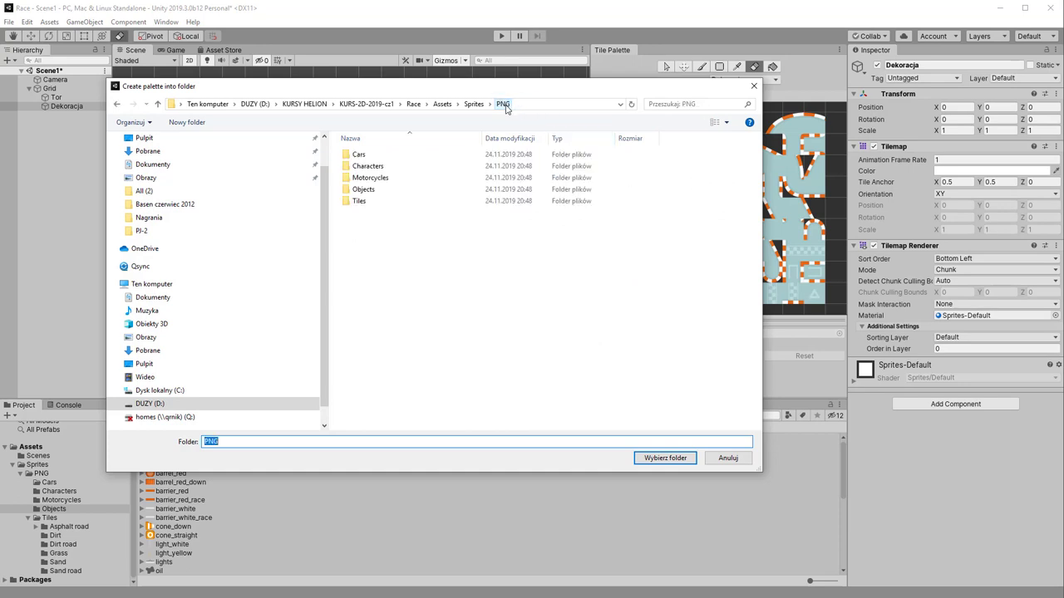
double_click(360, 201)
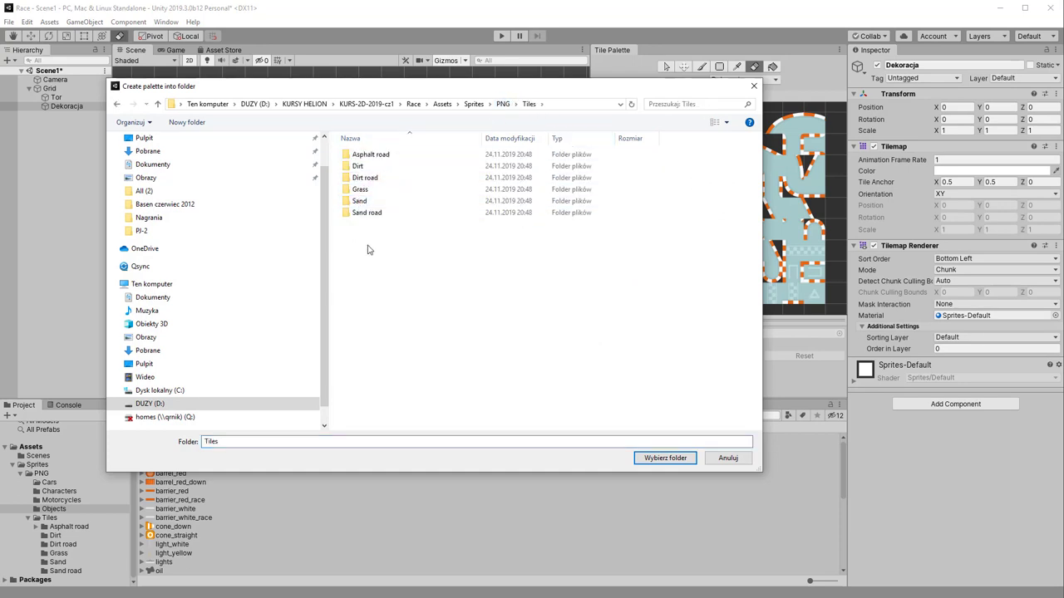
double_click(354, 193)
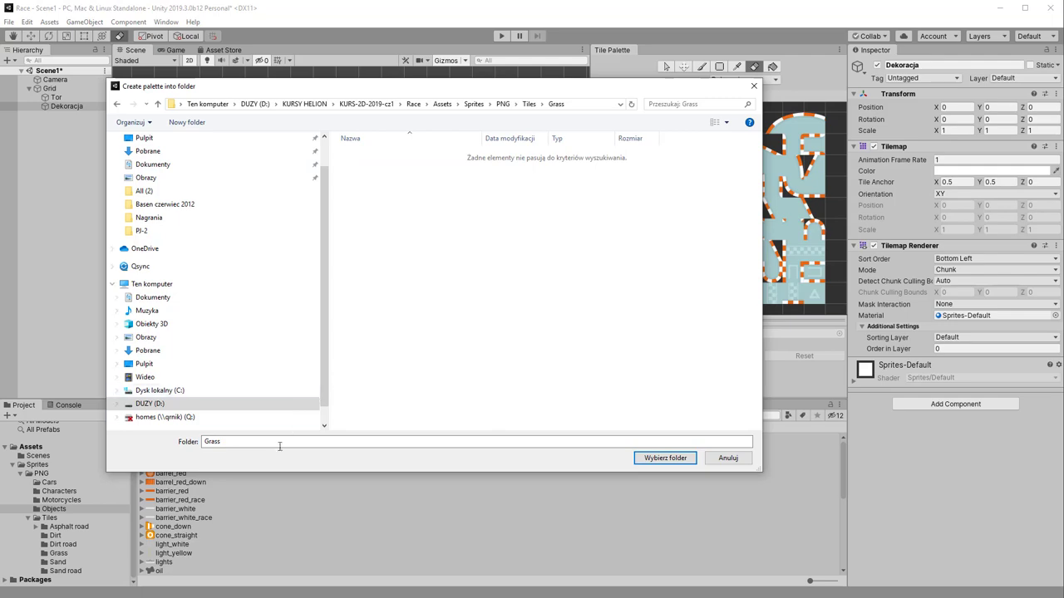
click(656, 459)
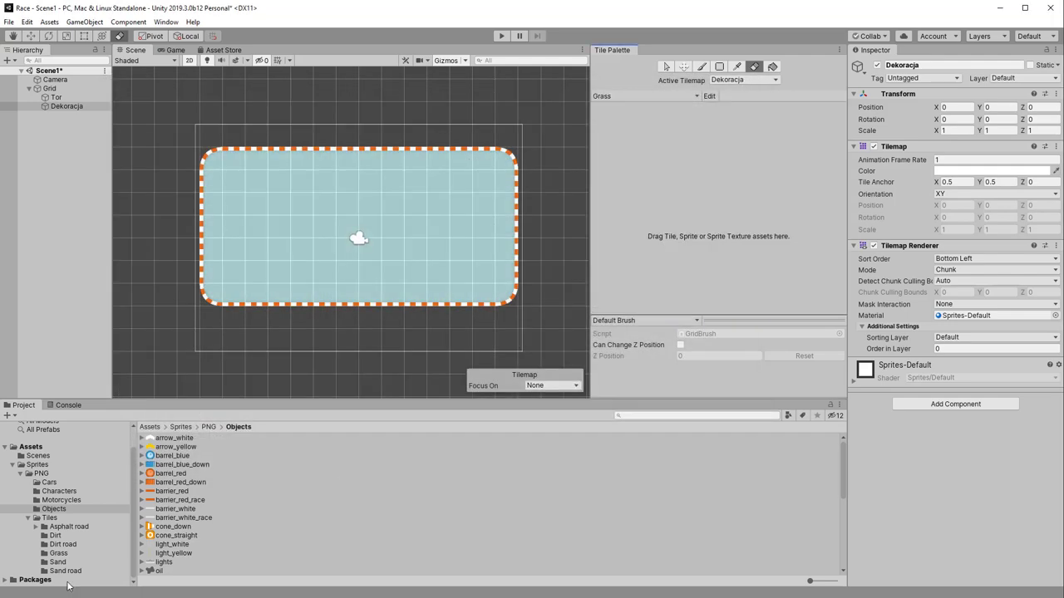
- Select all 14 land_grass sprites and drag them onto the Grass palette
click(58, 554)
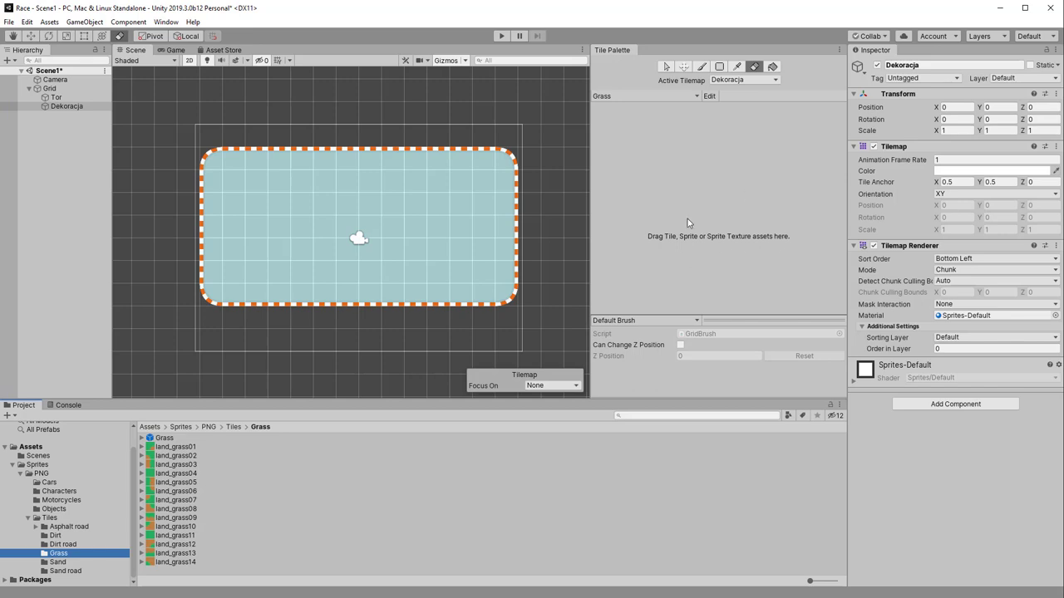
click(175, 448)
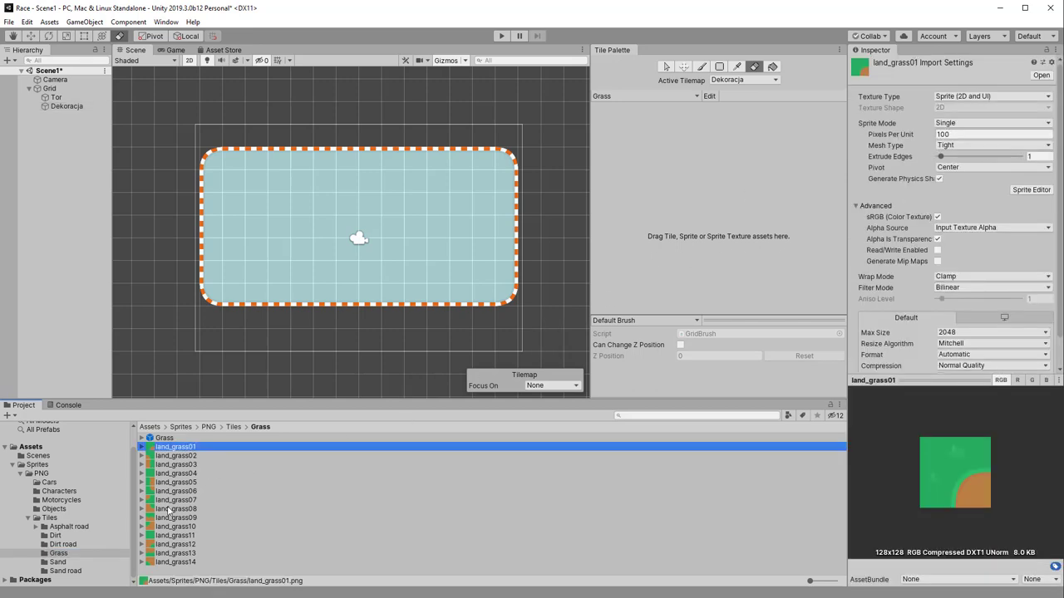
shift+click(166, 563)
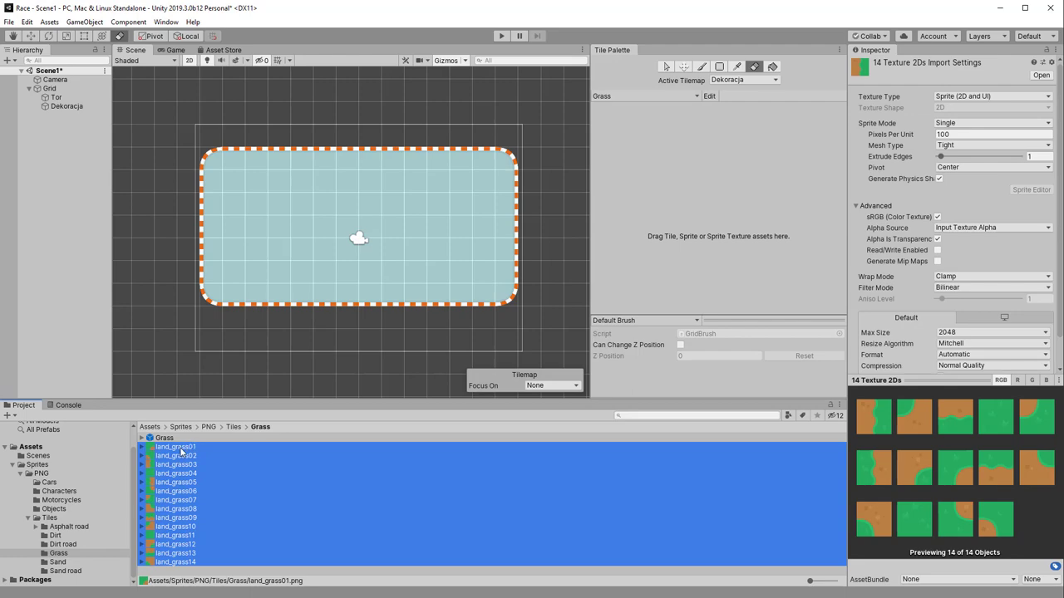
drag(182, 450, 715, 218)
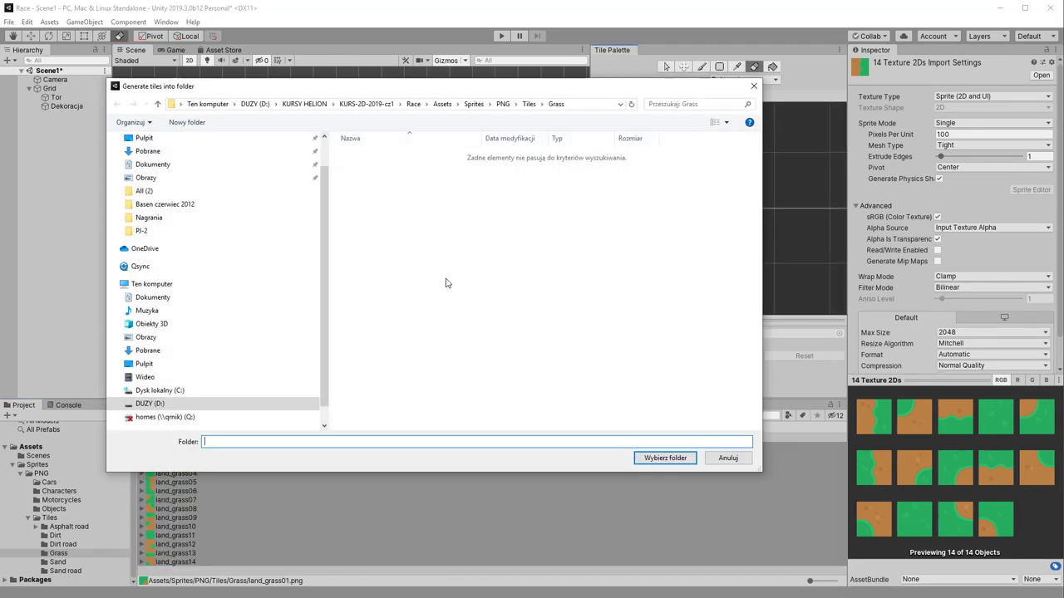
- Create a 'Tiles' subfolder inside Grass and generate the grass tiles into it
right_click(428, 268)
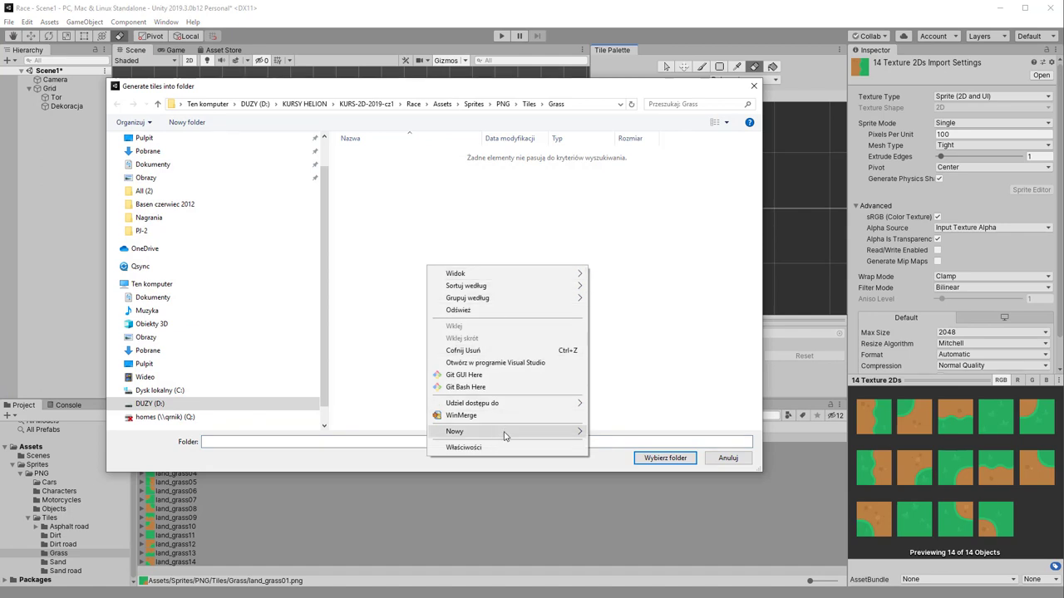
mouse_move(542, 434)
click(615, 432)
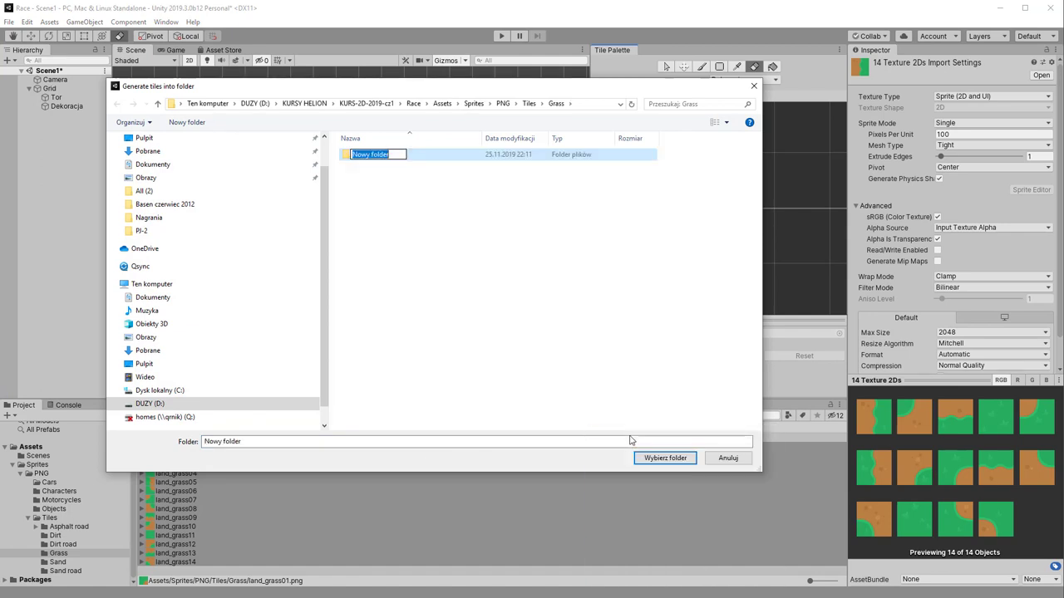
text(Tiles)
key(Return)
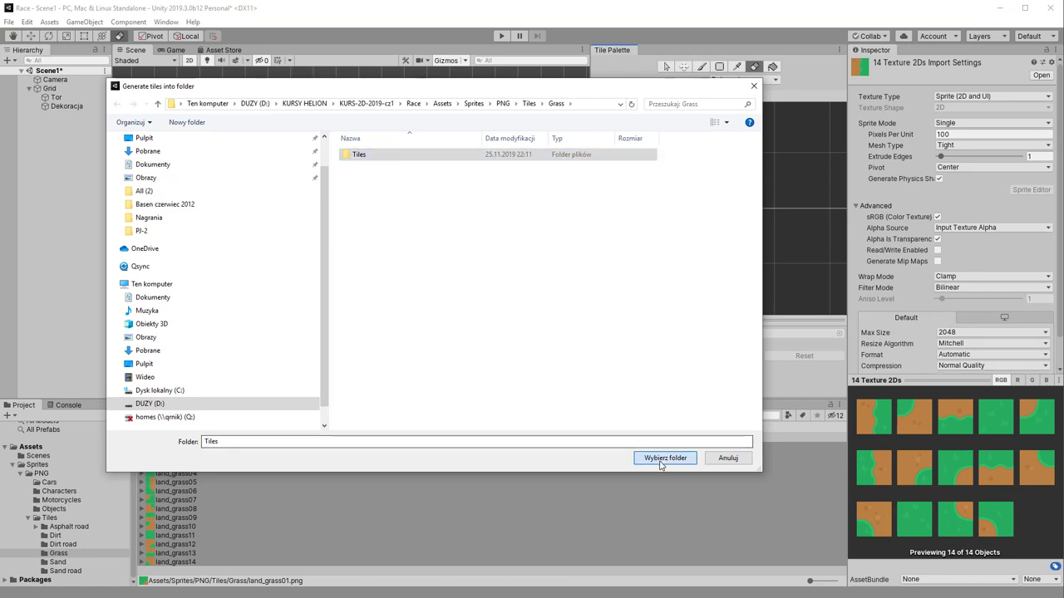
click(658, 460)
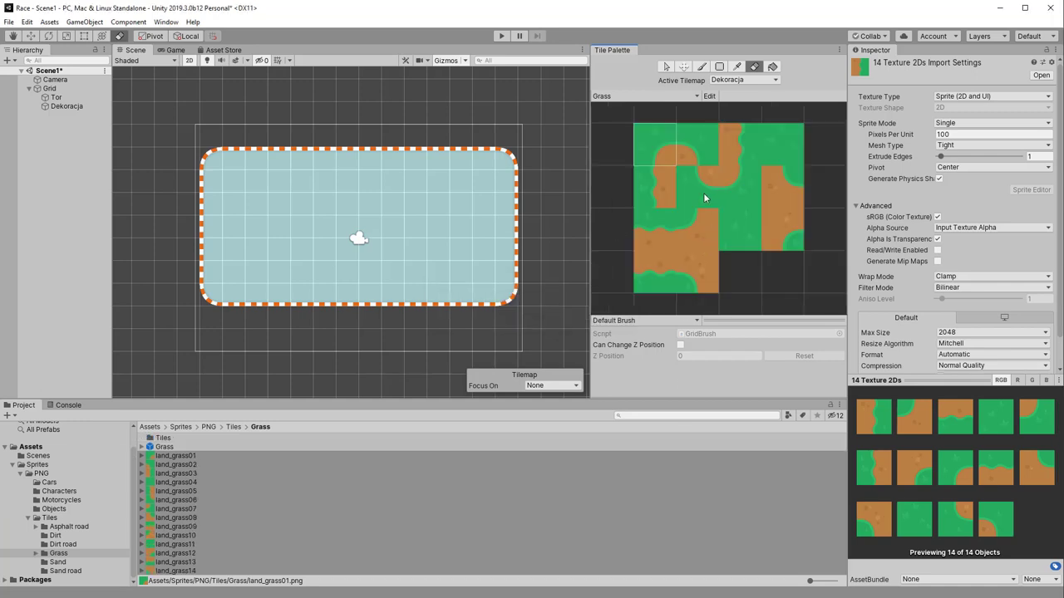
- Set Pixels Per Unit to 128 for all 14 land_grass textures, apply, and pick a grass tile to paint
click(191, 457)
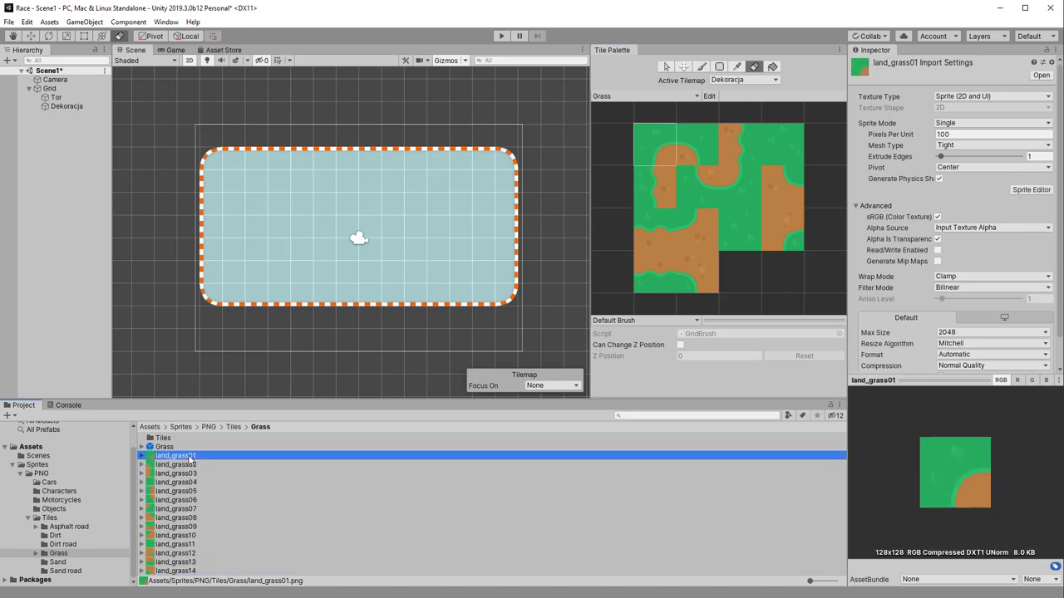
click(975, 135)
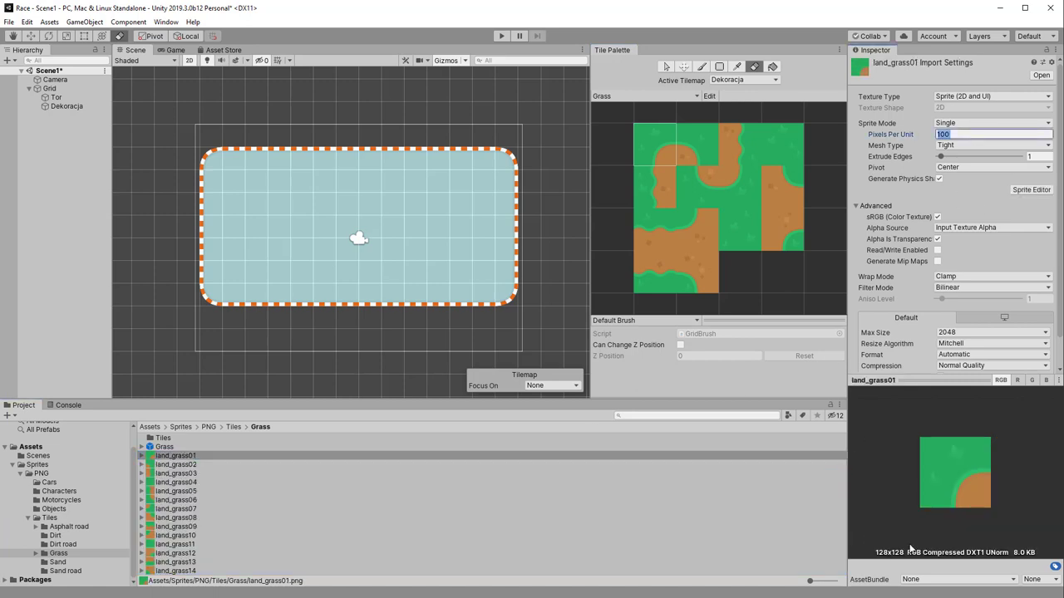
shift+click(176, 571)
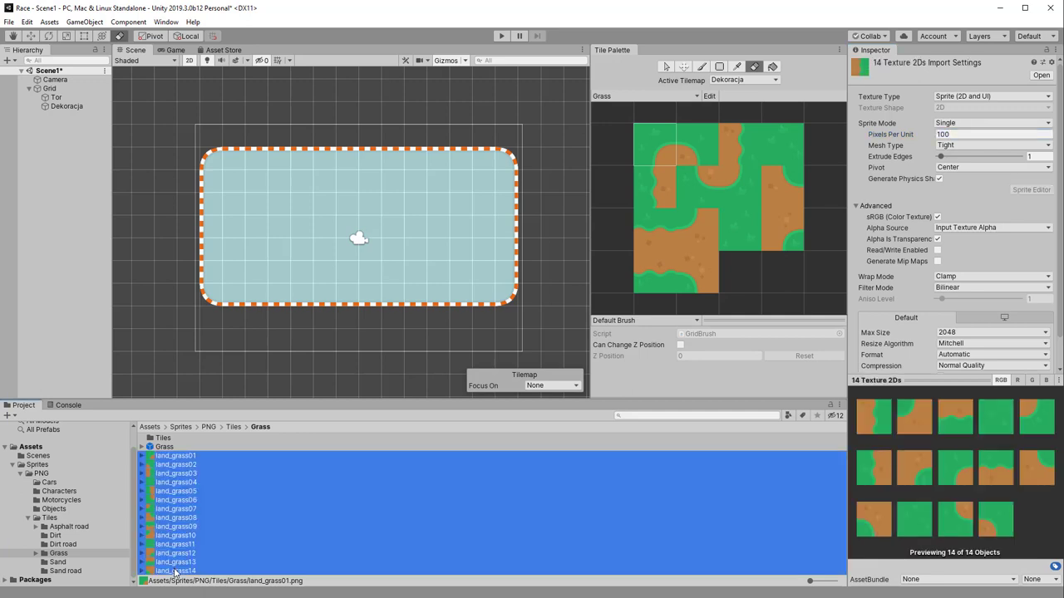
click(963, 135)
text(128)
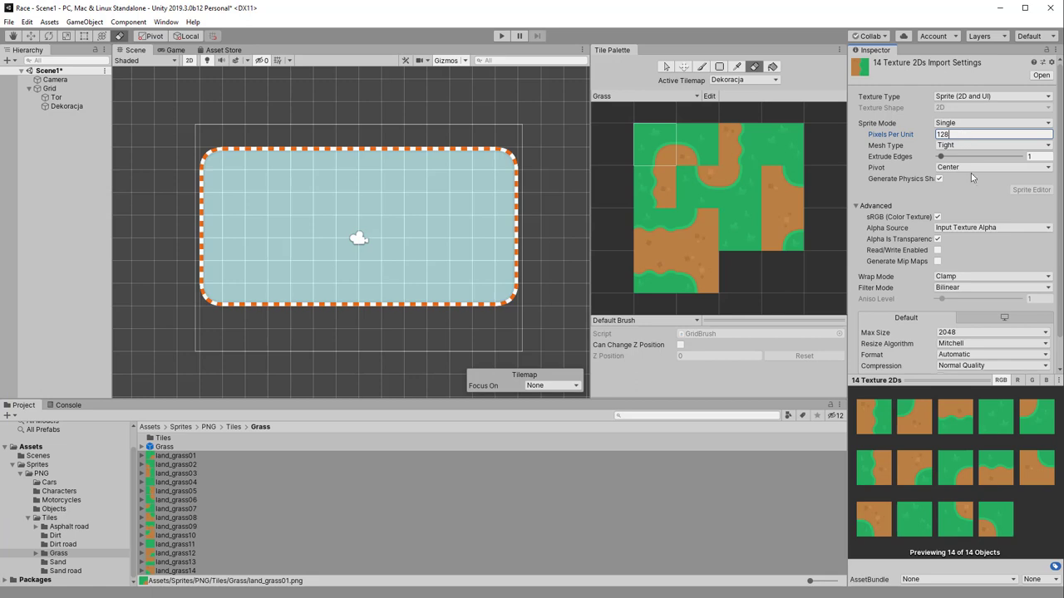
scroll(992, 254, down, 2)
click(1043, 371)
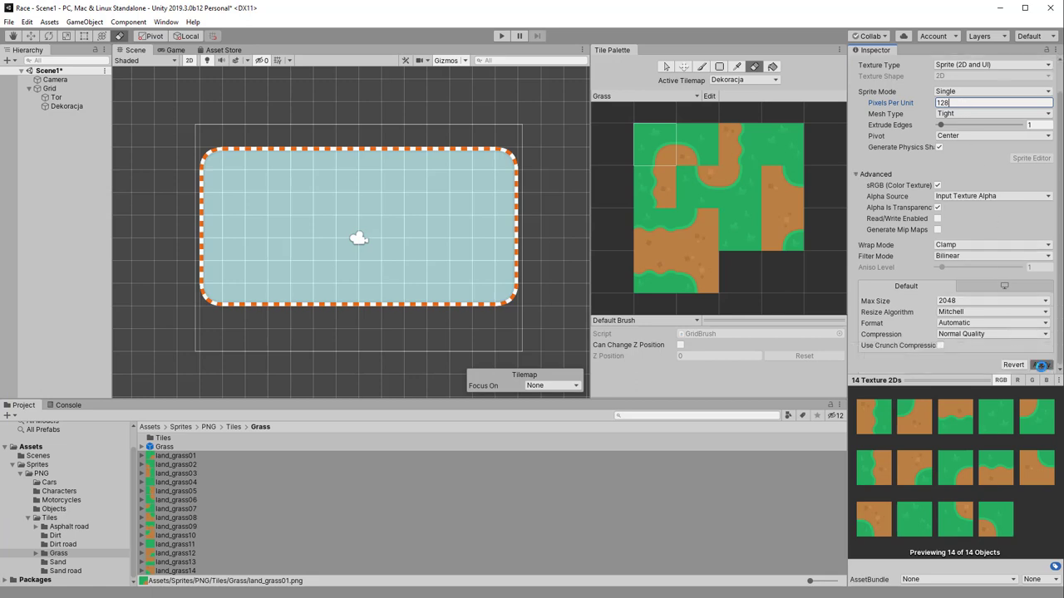
click(660, 171)
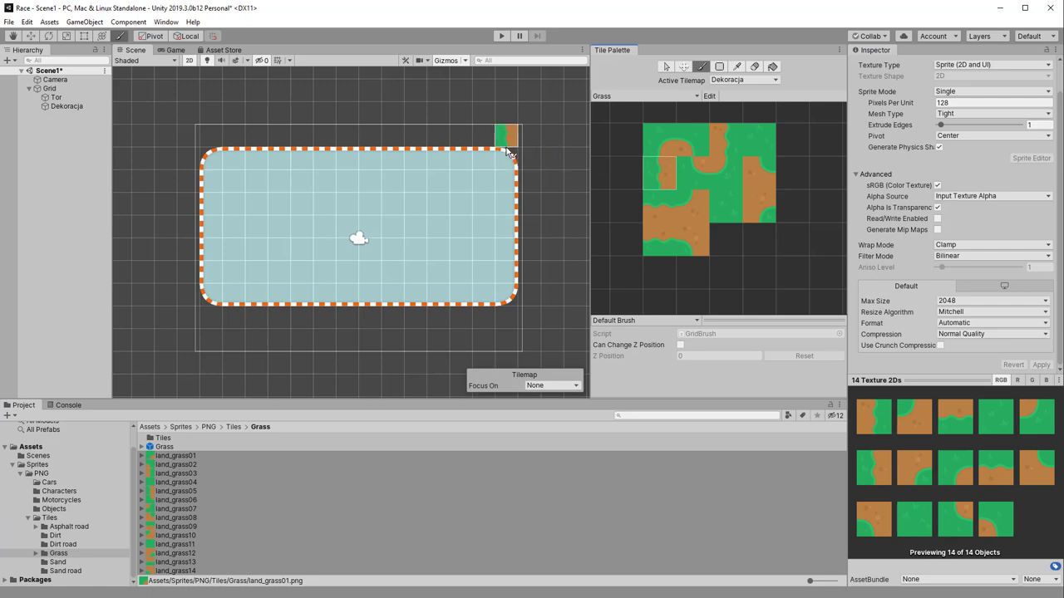
- Paint plain green grass along the track's top edge and down into it, then select Dekoracja
click(552, 135)
click(723, 205)
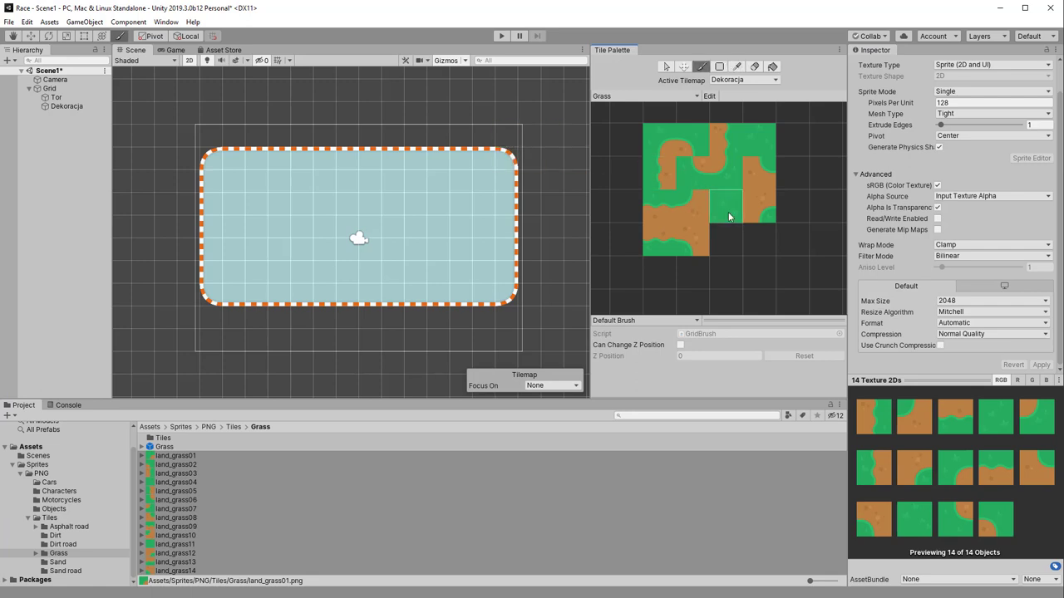
drag(507, 136, 366, 116)
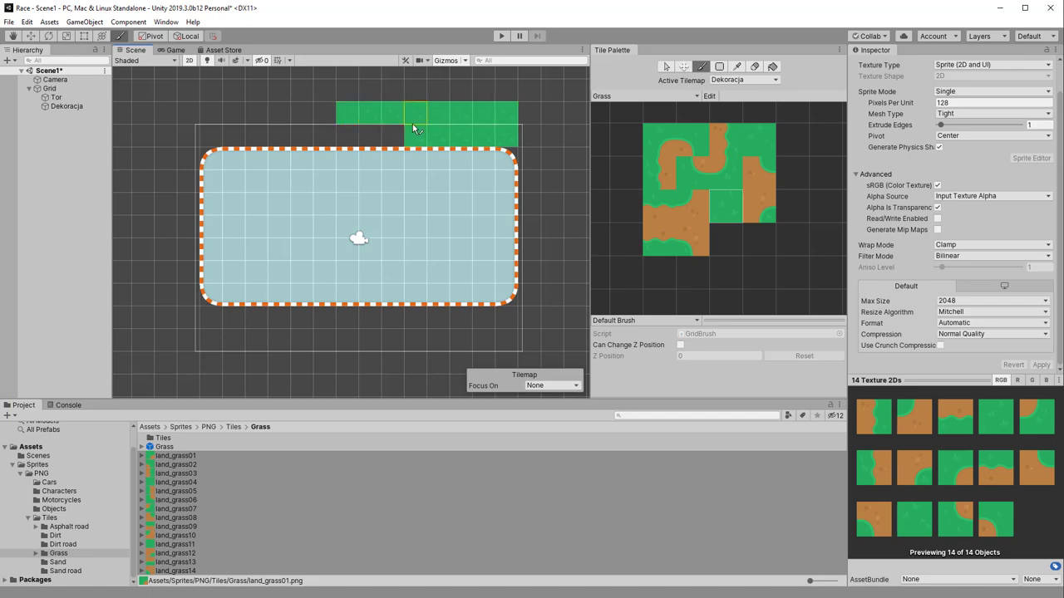
mouse_move(413, 123)
mouse_down()
mouse_move(318, 207)
mouse_move(433, 199)
mouse_move(447, 173)
mouse_move(411, 212)
mouse_up()
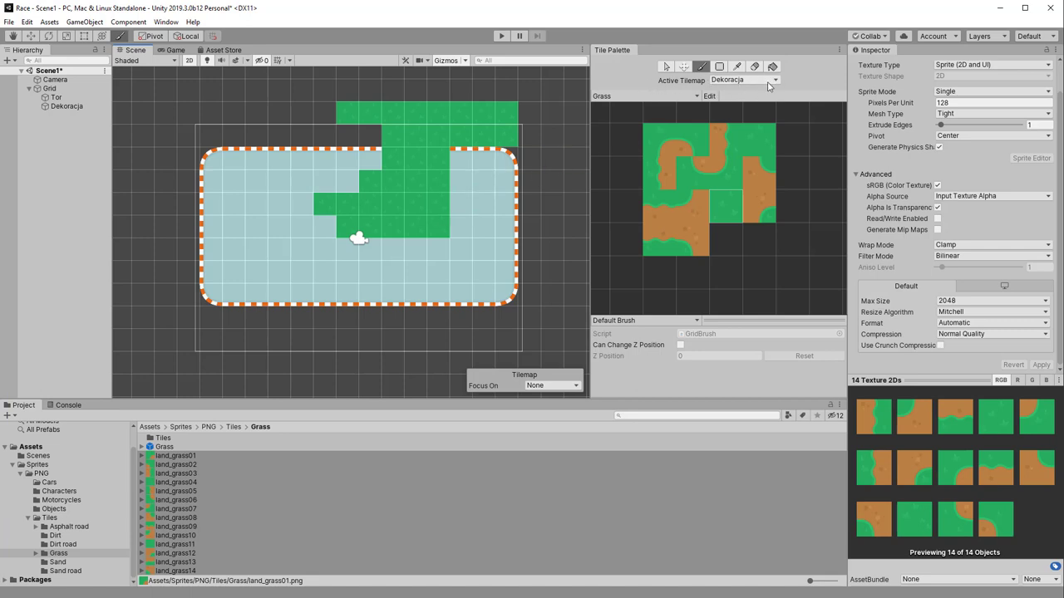
click(67, 109)
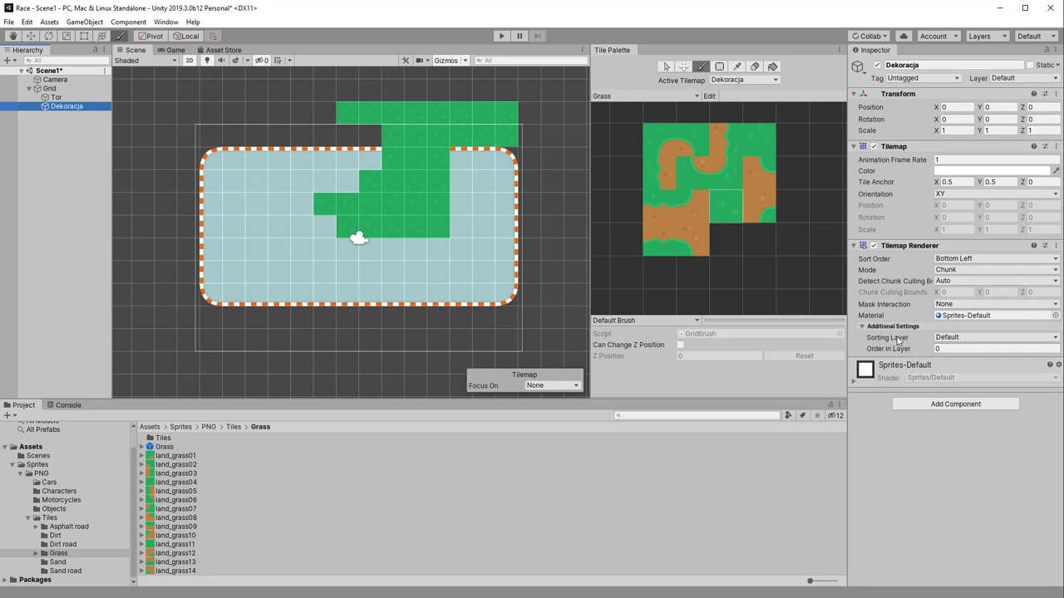
- Keep the Default sorting layer and set the Tor tilemap's Order in Layer to 1, undoing a stray test tile
click(951, 338)
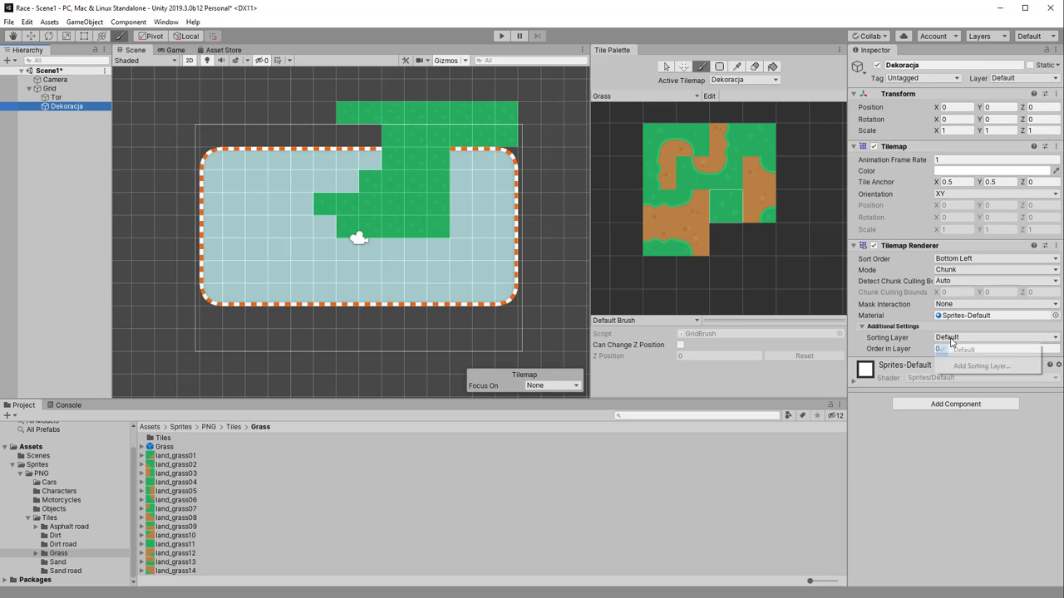
click(948, 347)
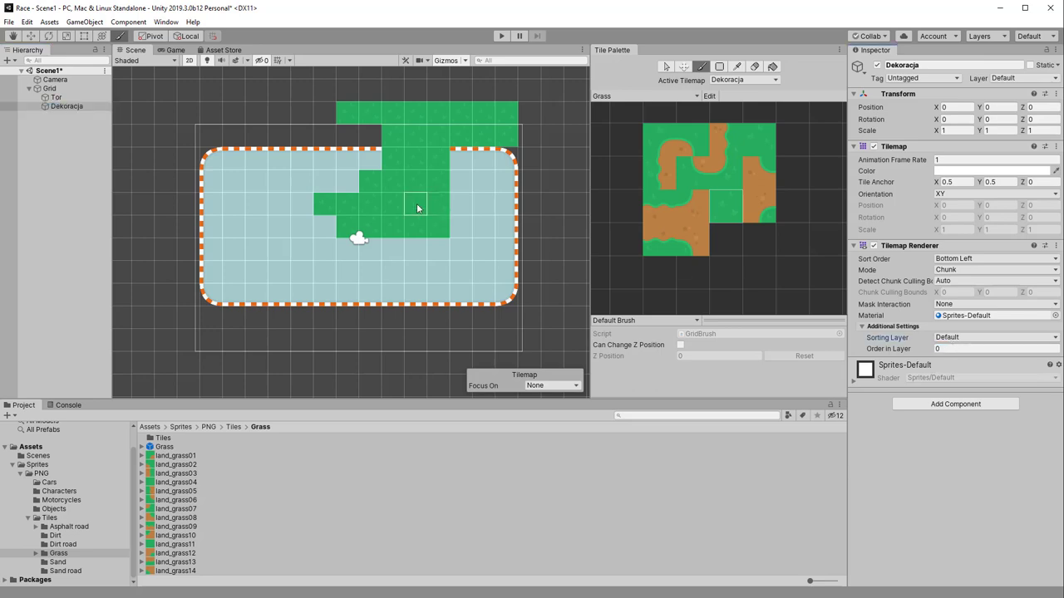
click(56, 97)
click(234, 226)
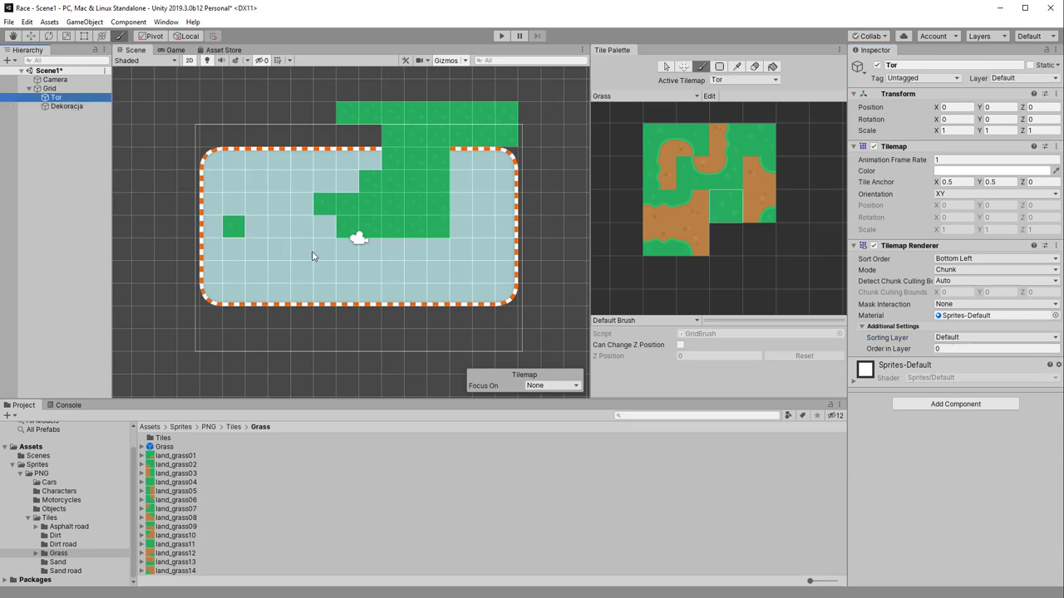
key(ctrl+z)
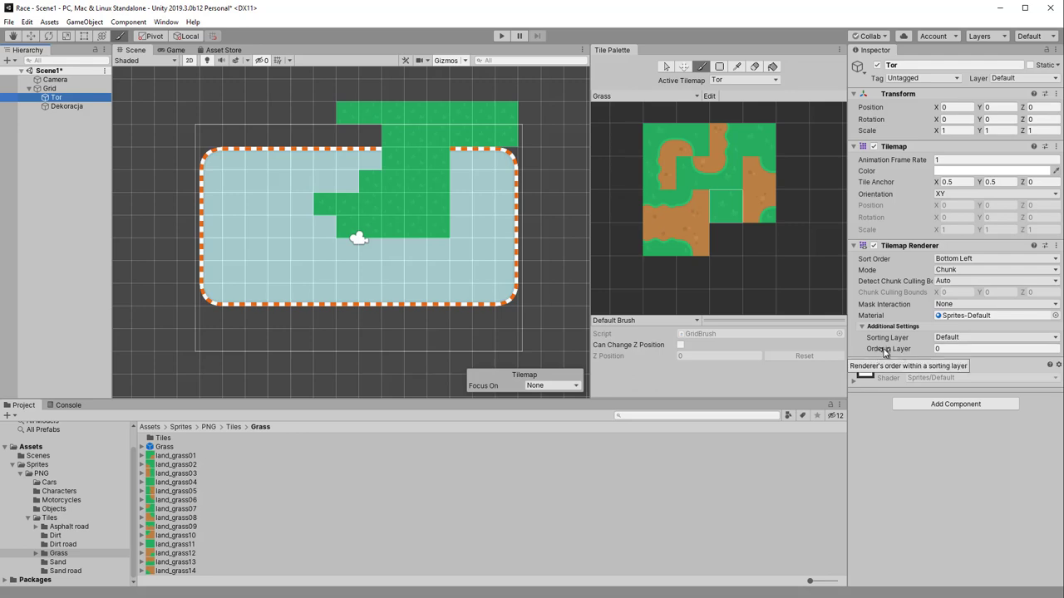
click(951, 349)
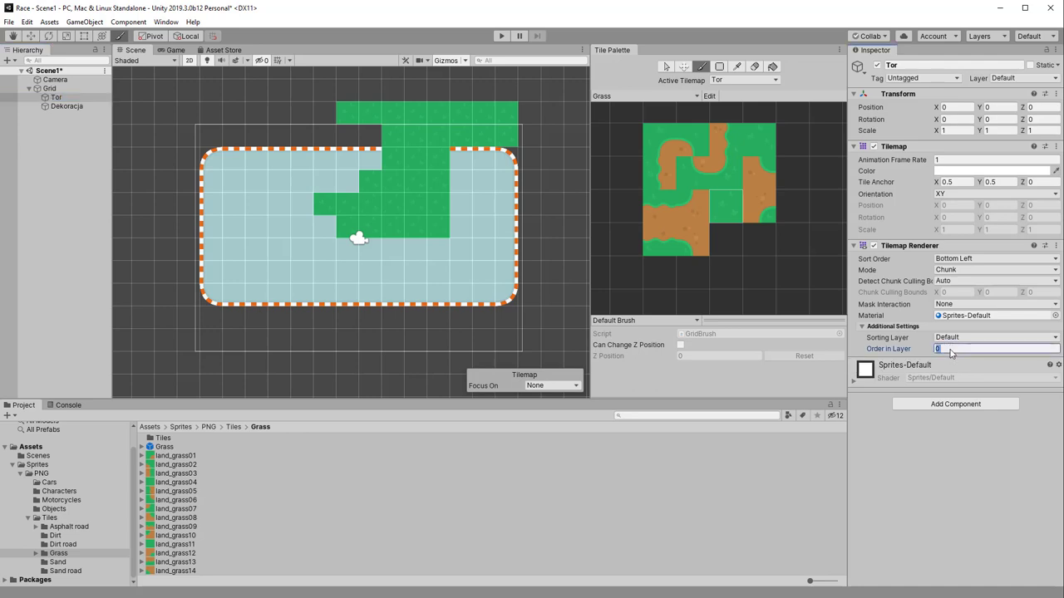
text(1)
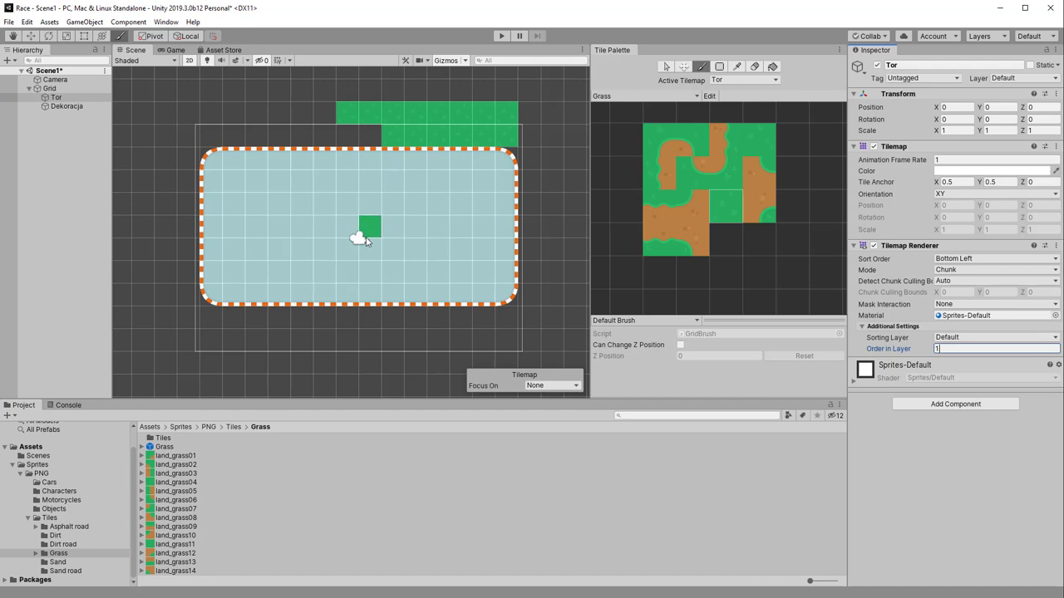
- Select the Dekoracja tilemap and set its Tilemap Renderer Order in Layer to 2
click(67, 108)
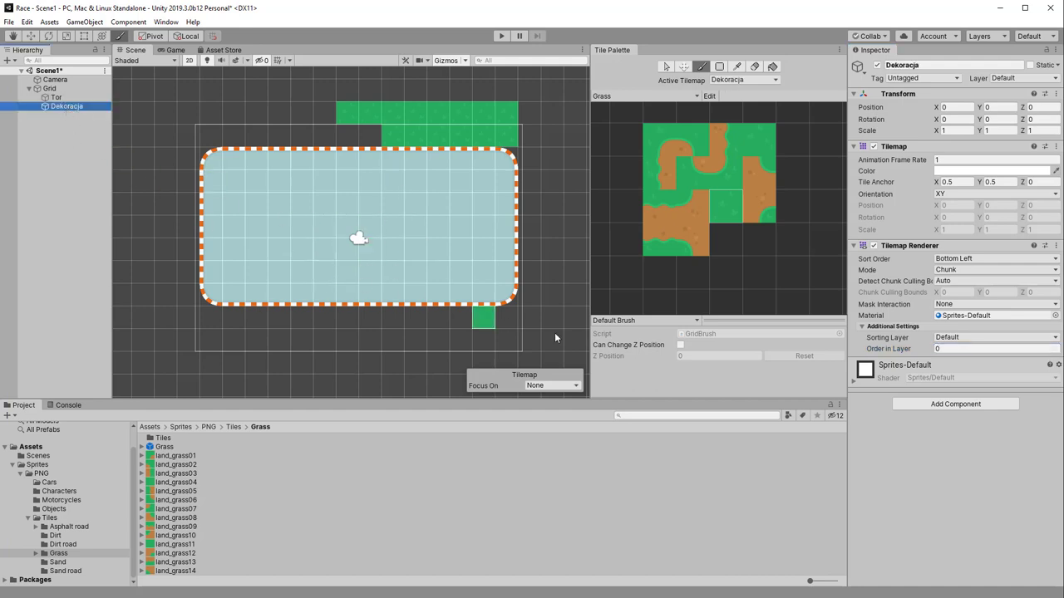
click(423, 230)
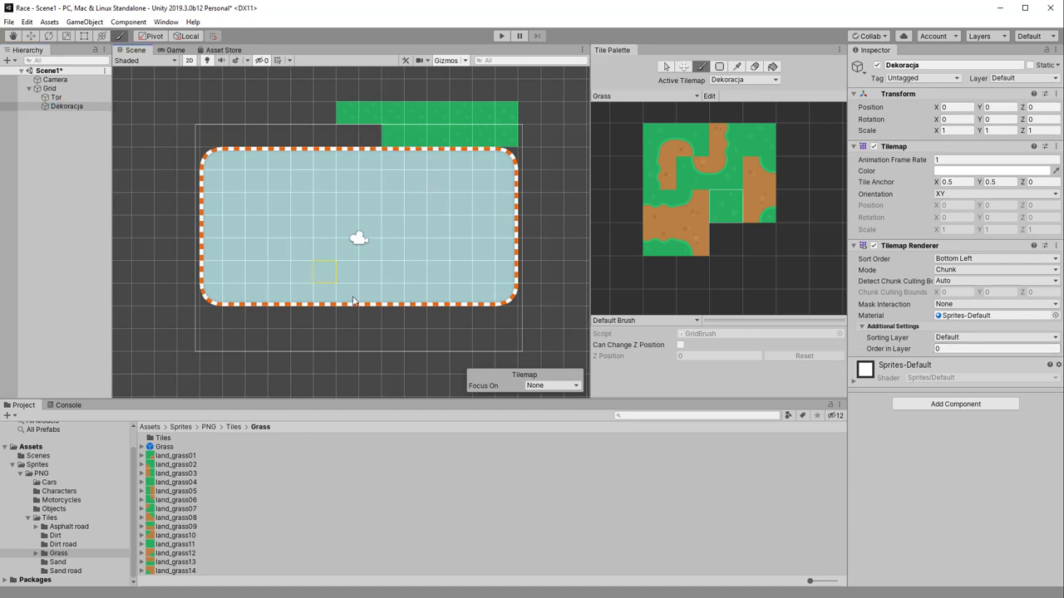
click(63, 106)
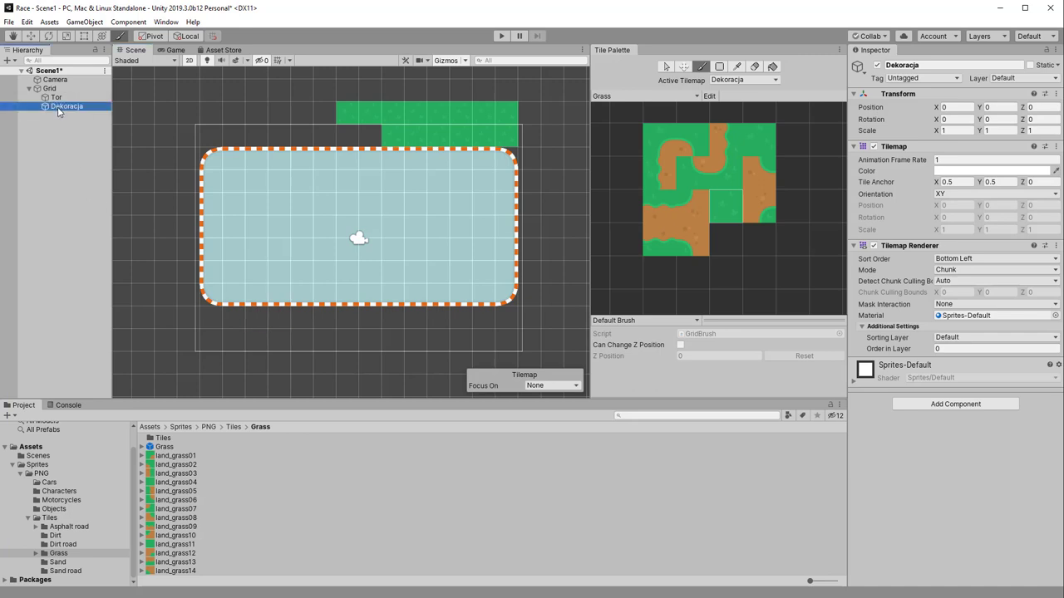
click(944, 349)
text(2)
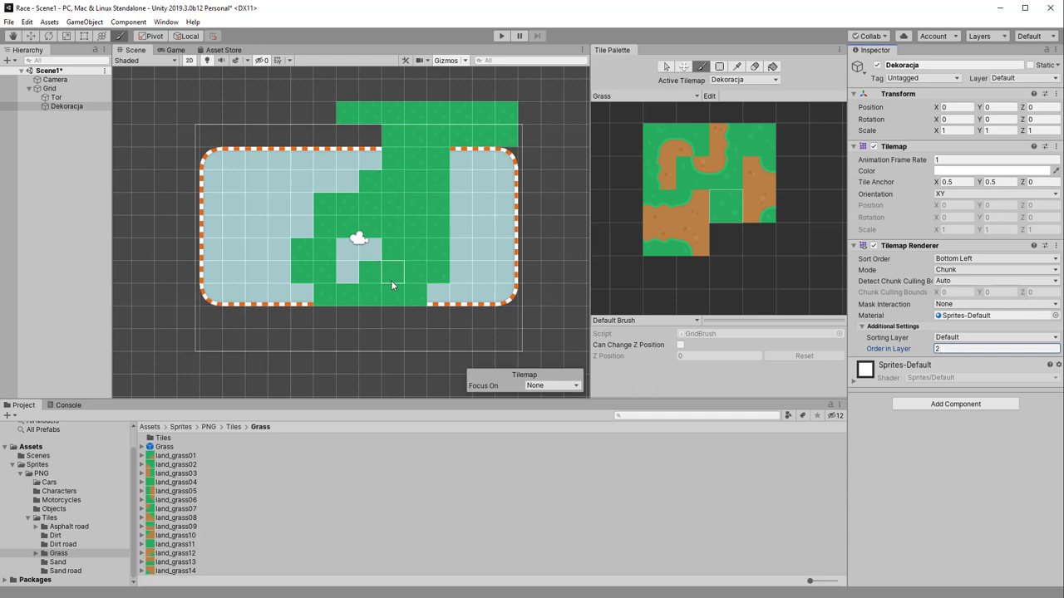
- Erase the grass tiles inside the track, from its lower right up through the remaining rows
click(753, 67)
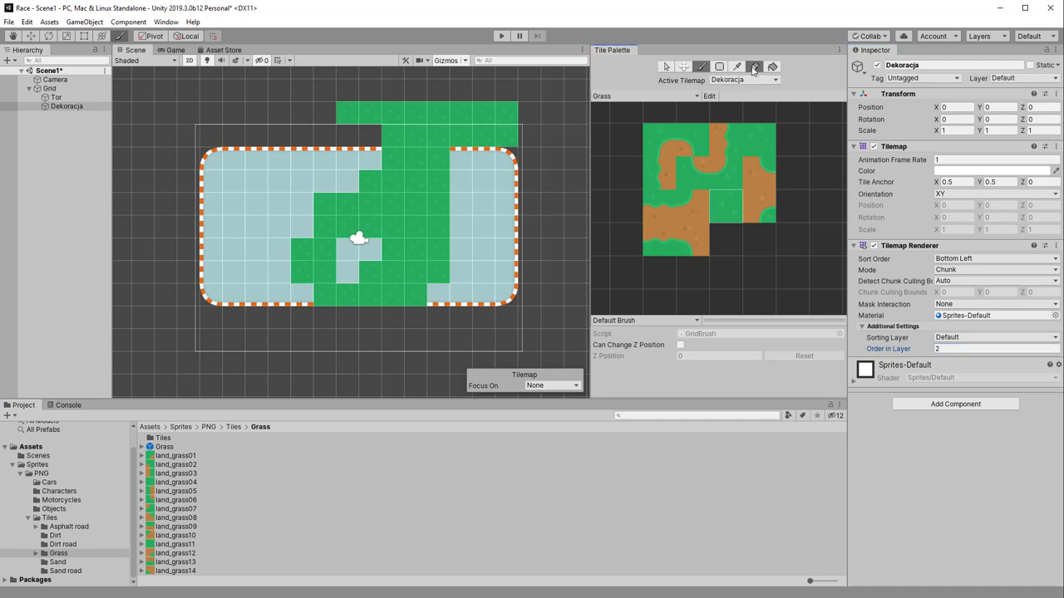
mouse_move(420, 249)
mouse_down()
mouse_move(427, 245)
mouse_move(405, 301)
mouse_move(304, 299)
mouse_move(370, 282)
mouse_up()
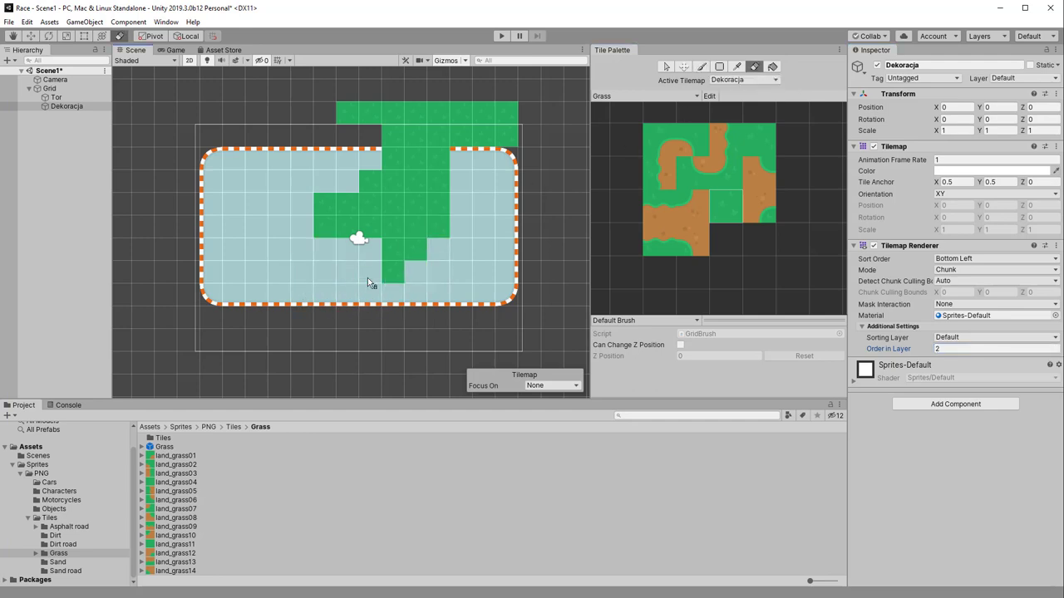
mouse_move(439, 230)
mouse_down()
mouse_move(327, 225)
mouse_move(395, 249)
mouse_move(446, 219)
mouse_move(337, 203)
mouse_move(441, 178)
mouse_move(393, 167)
mouse_up()
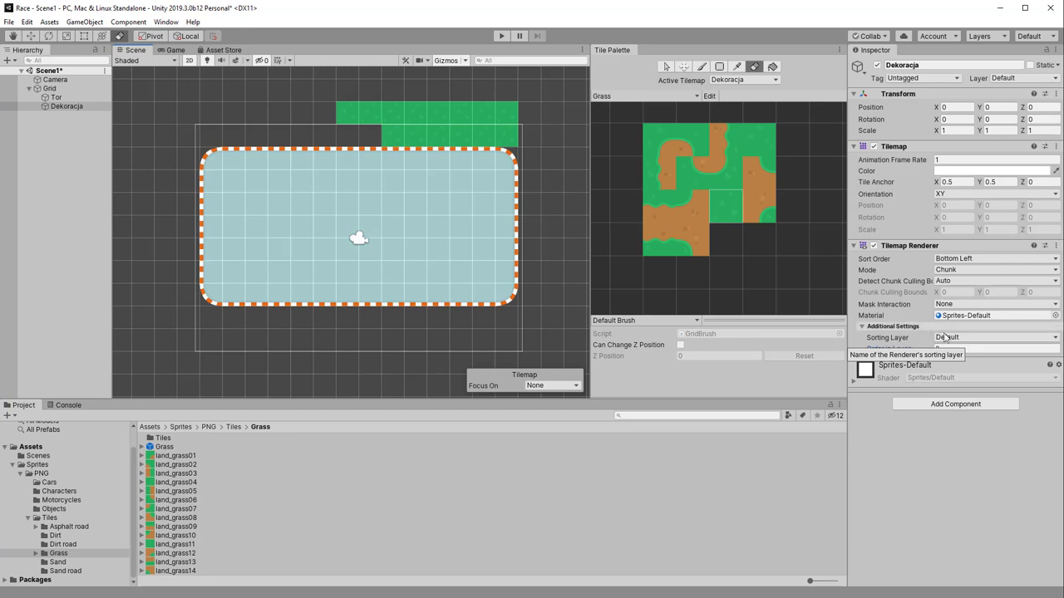
- Set the Dekoracja tilemap's Order in Layer to 0
drag(877, 350, 899, 360)
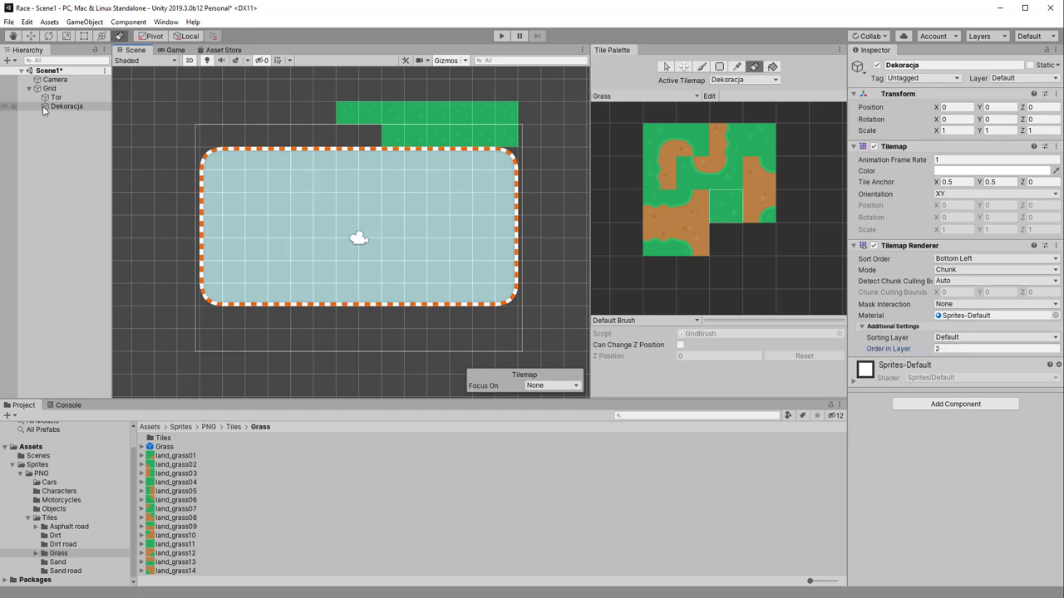
click(67, 108)
click(948, 349)
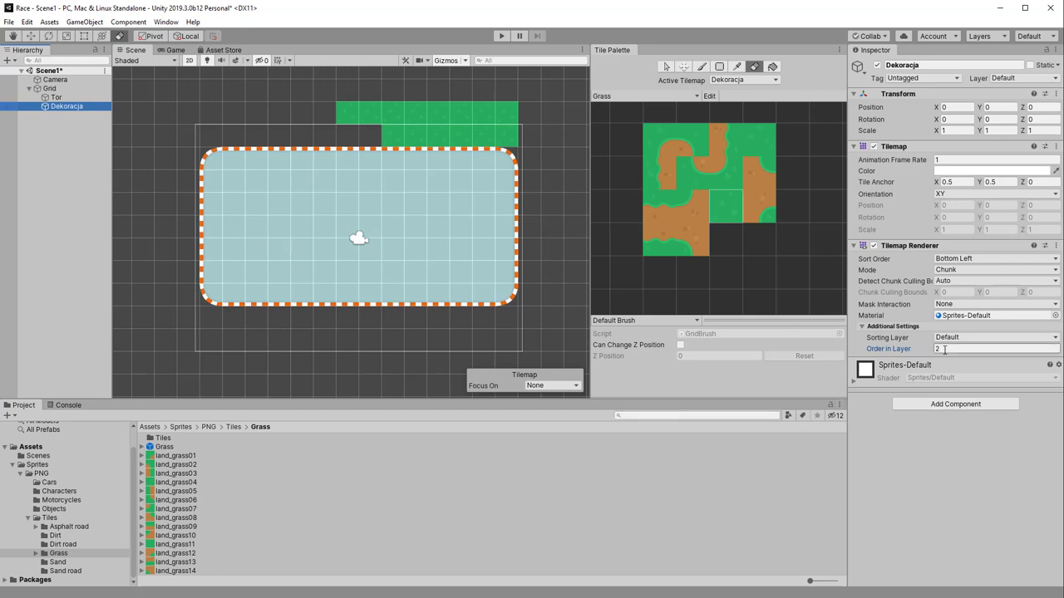
text(0)
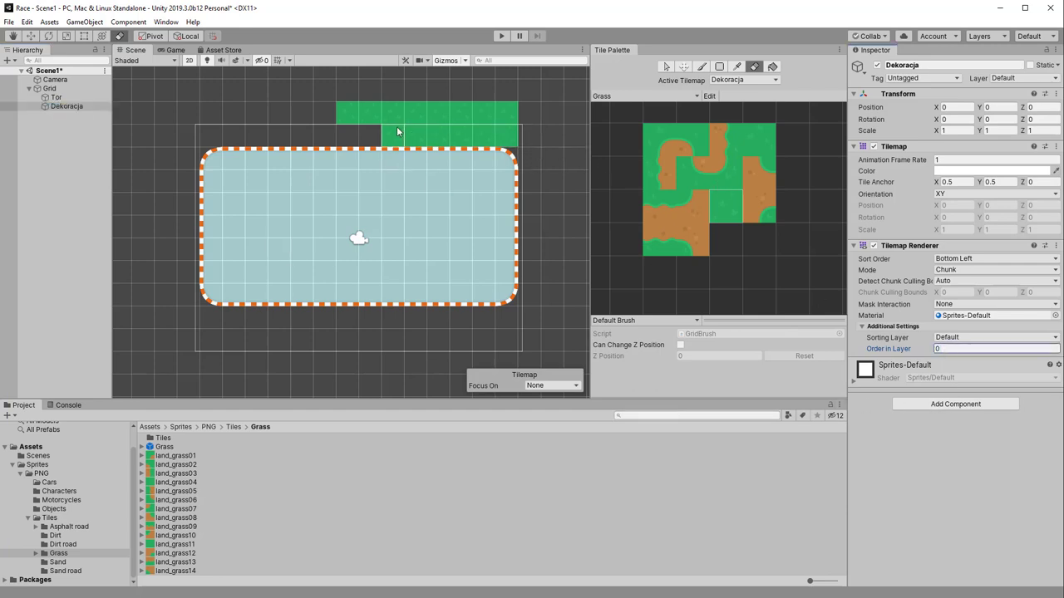
- Paint plain grass along the track's top, down its left side and across the bottom
click(392, 135)
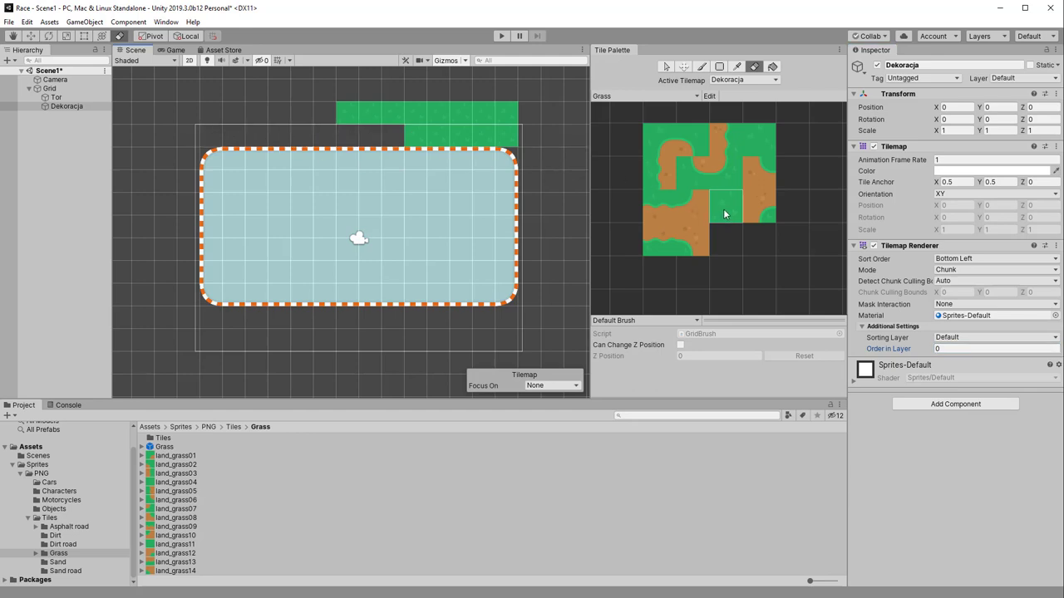
key(b)
drag(388, 136, 306, 114)
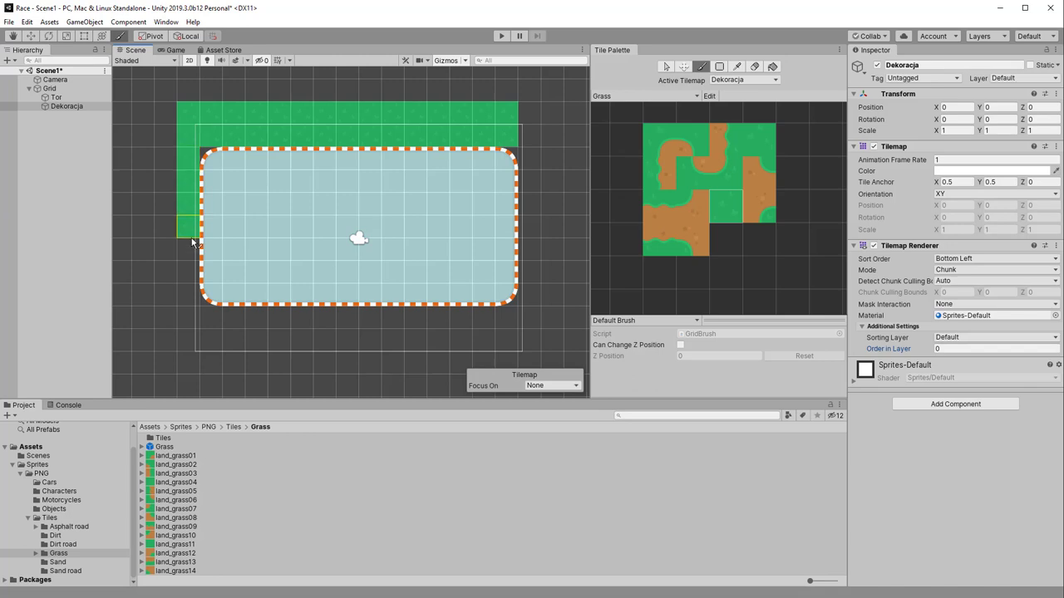
drag(188, 135, 188, 295)
mouse_move(187, 235)
mouse_down()
mouse_move(493, 317)
mouse_move(515, 125)
mouse_move(218, 336)
mouse_move(185, 325)
mouse_up()
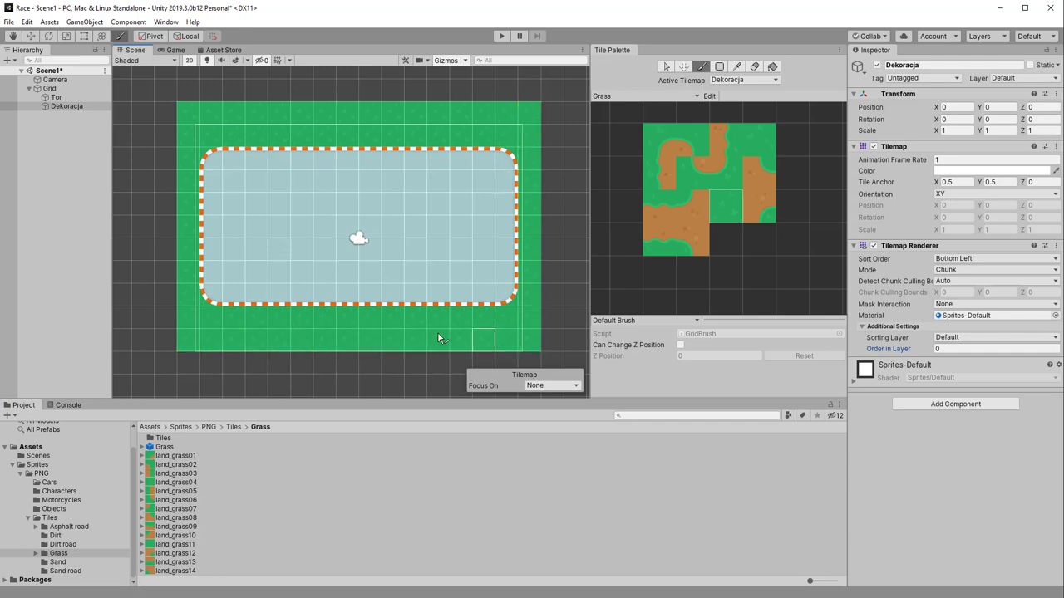
click(67, 106)
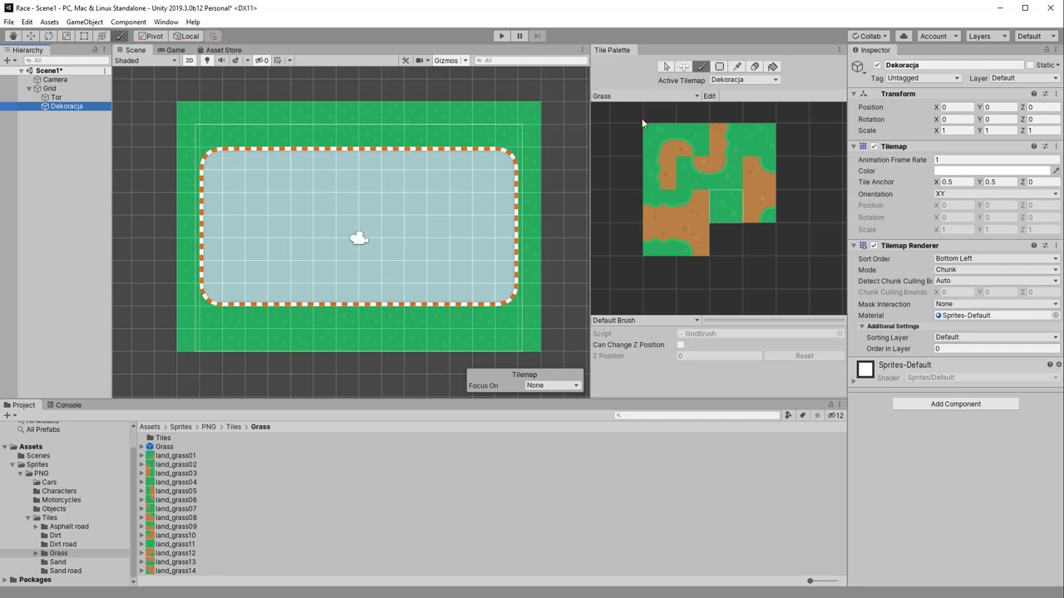
- Pick the grass-and-dirt tile, paint it at the scene's top-left, and enable Grass palette editing
click(650, 242)
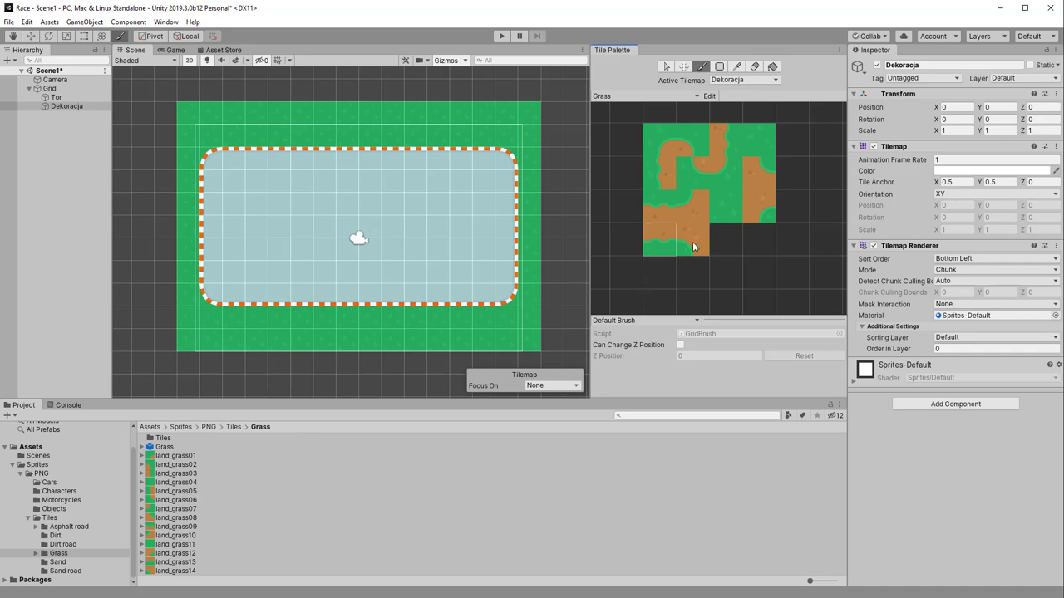
key(i)
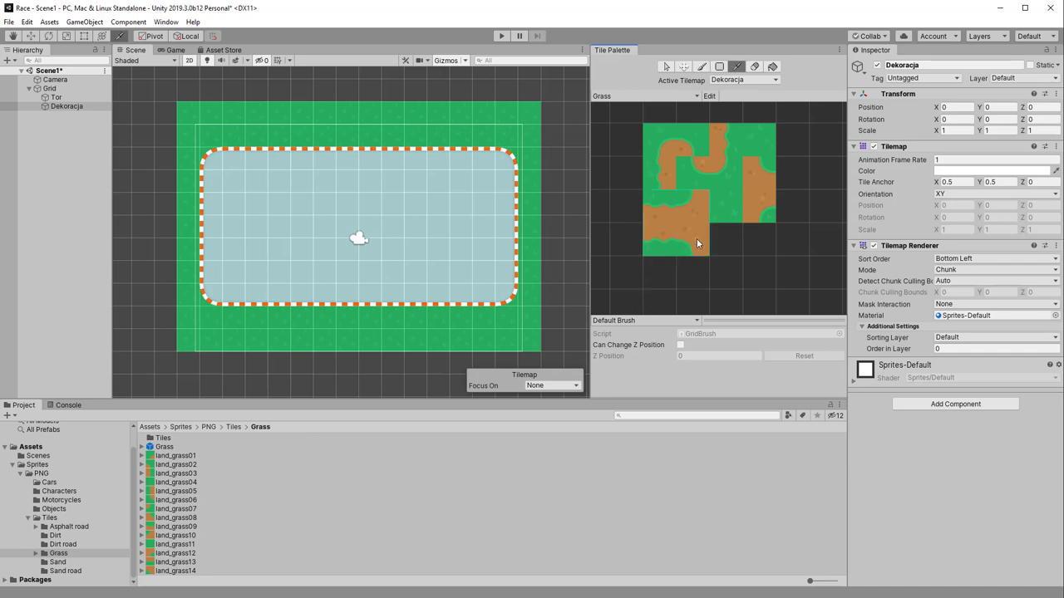
click(697, 239)
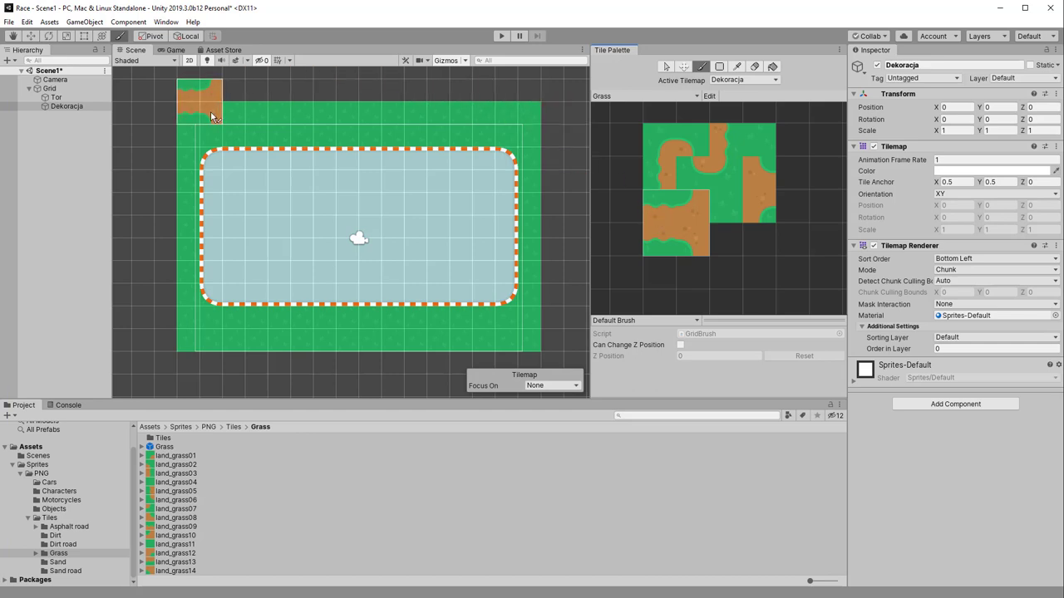
click(139, 143)
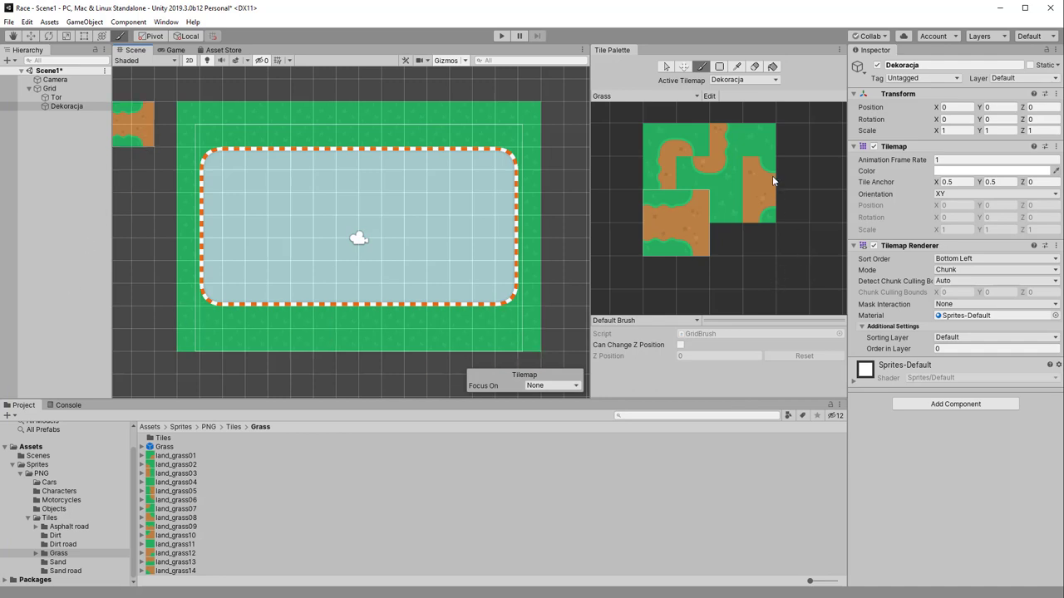
key(i)
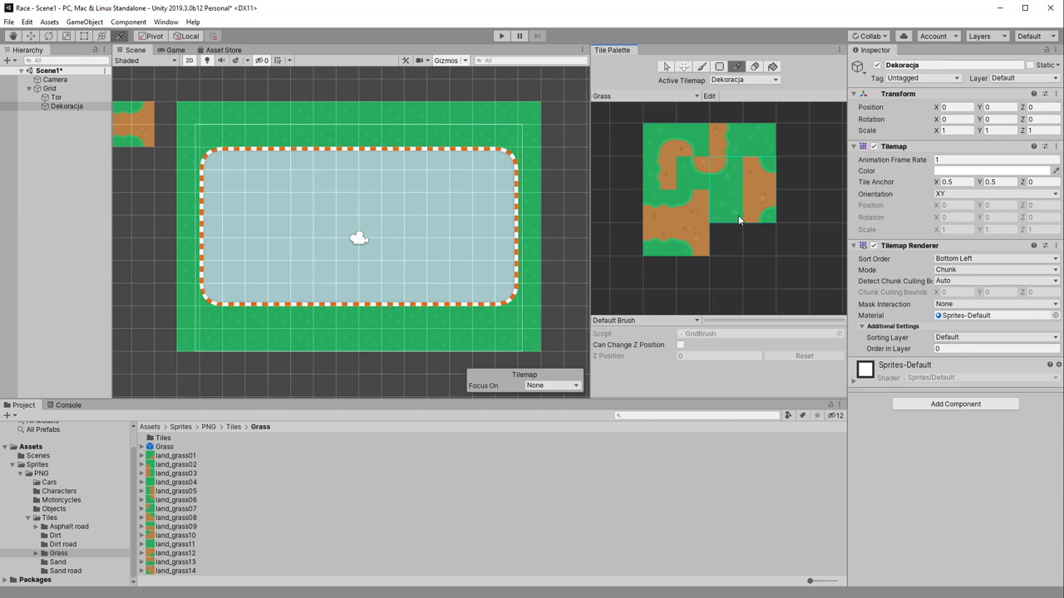
key(b)
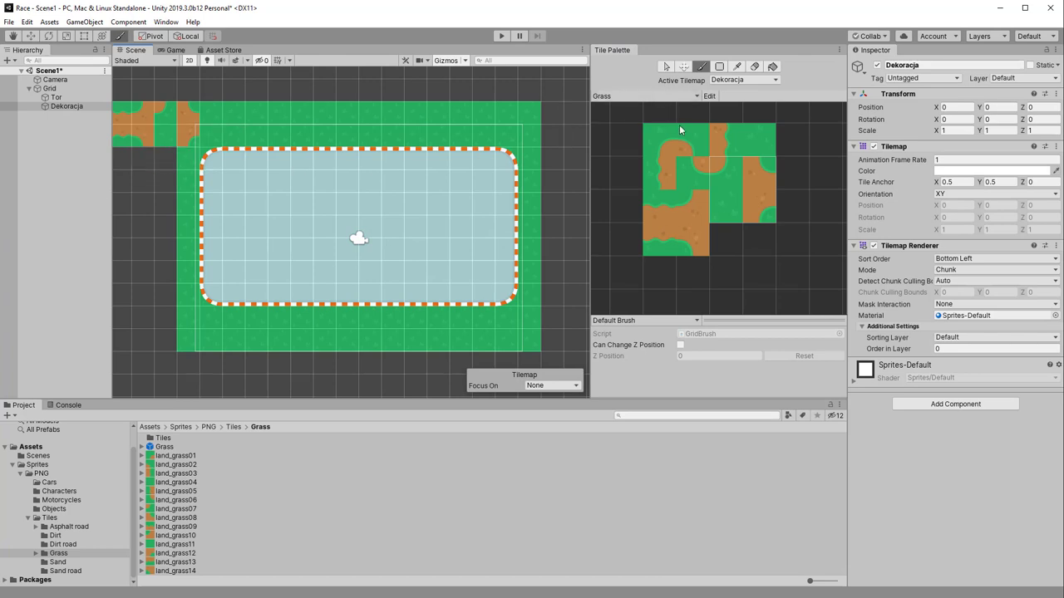
click(710, 97)
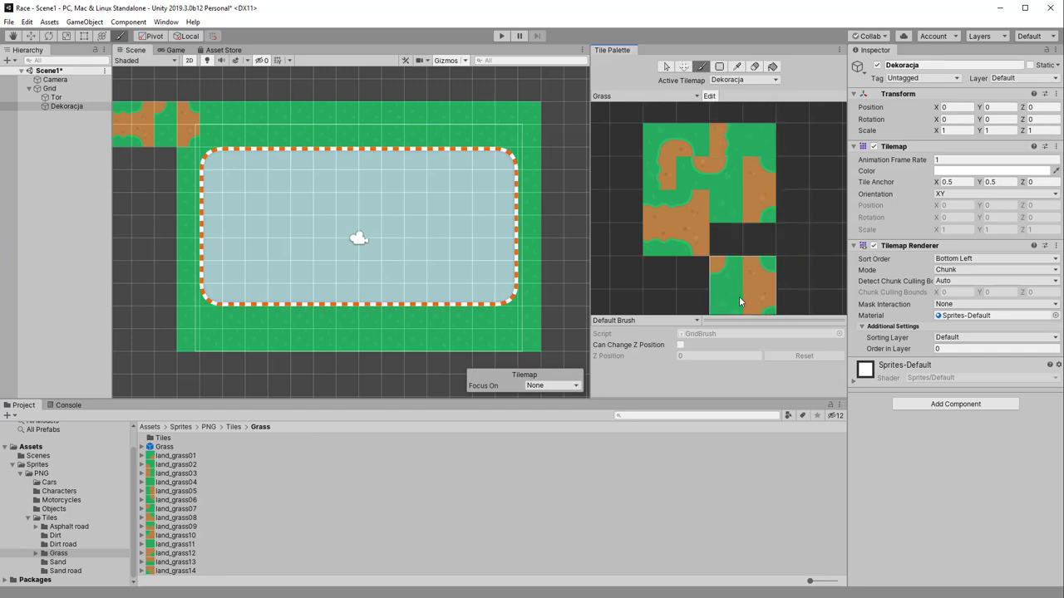
- Paint a 2x2 grass block into the palette, then undo it
click(785, 216)
scroll(780, 220, down, 2)
scroll(773, 221, down, 2)
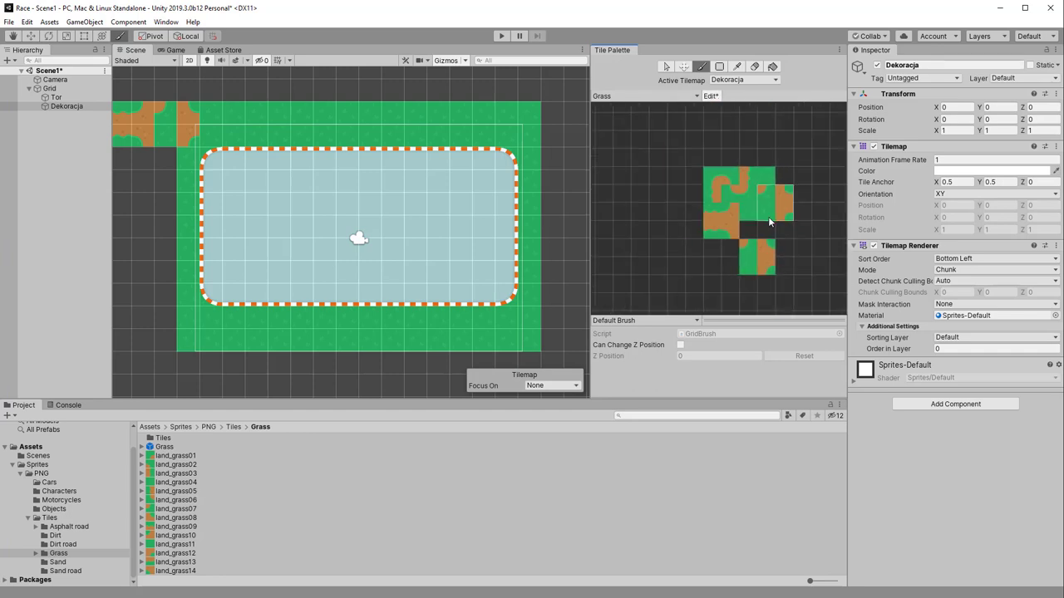
scroll(770, 222, down, 1)
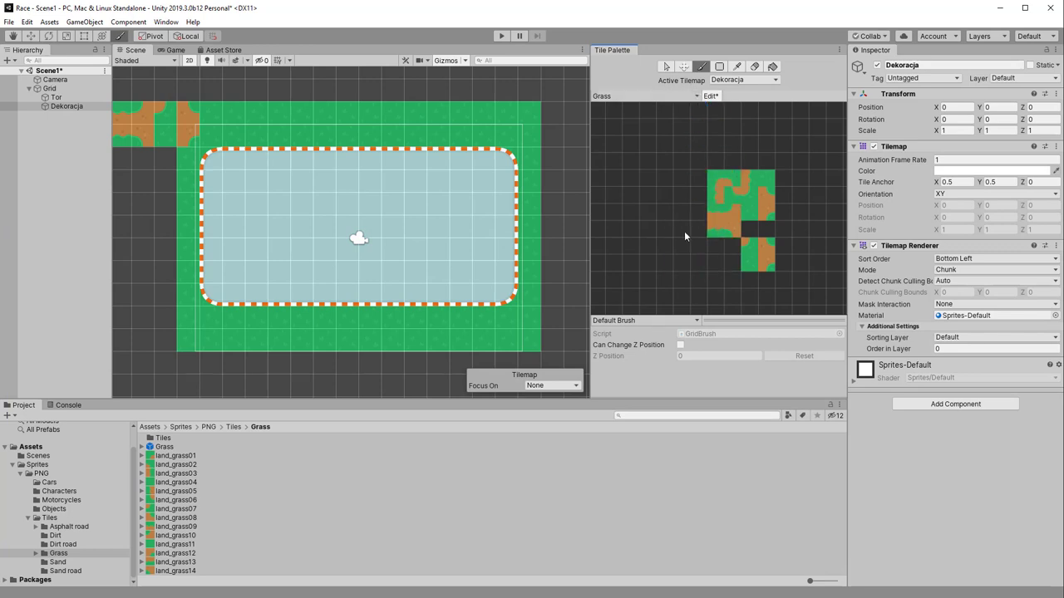
key(ctrl+z)
key(ctrl+z)
scroll(777, 253, up, 3)
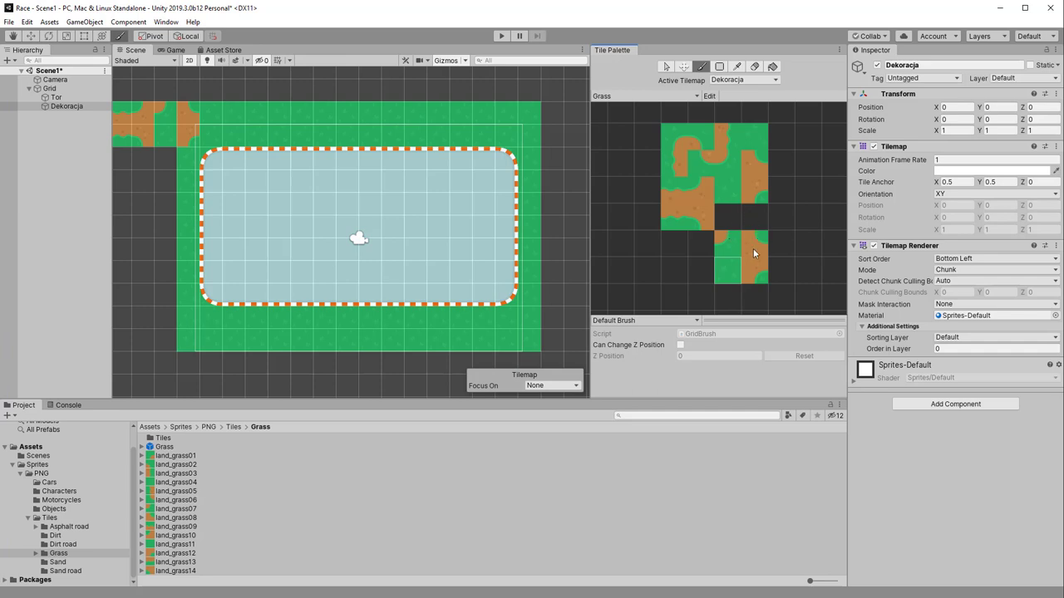
- Repaint palette cells so the dirt tiles with grass corners regroup below the main tiles, then exit Edit
click(702, 188)
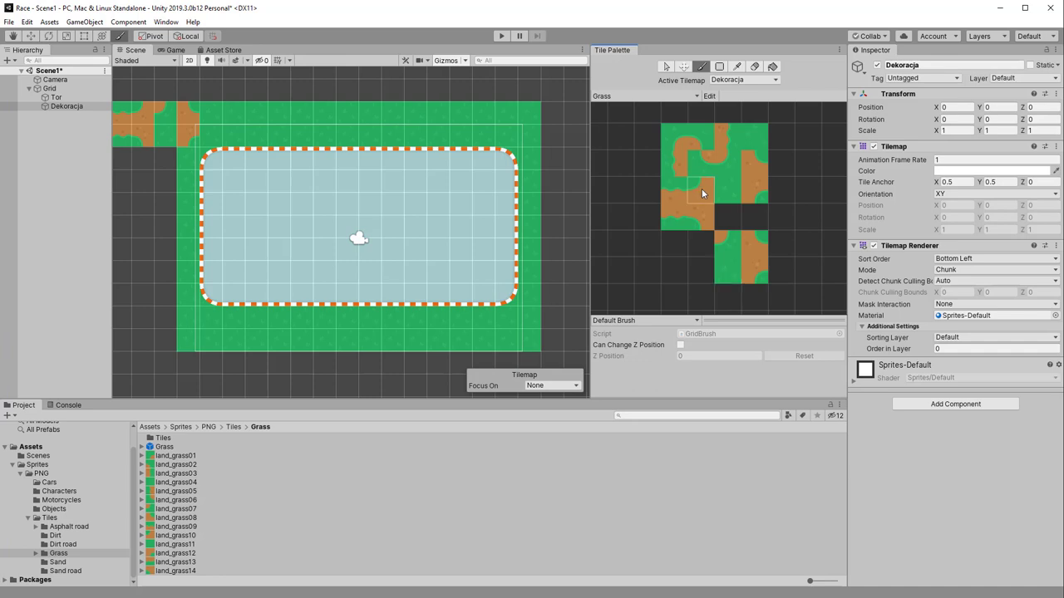
click(709, 96)
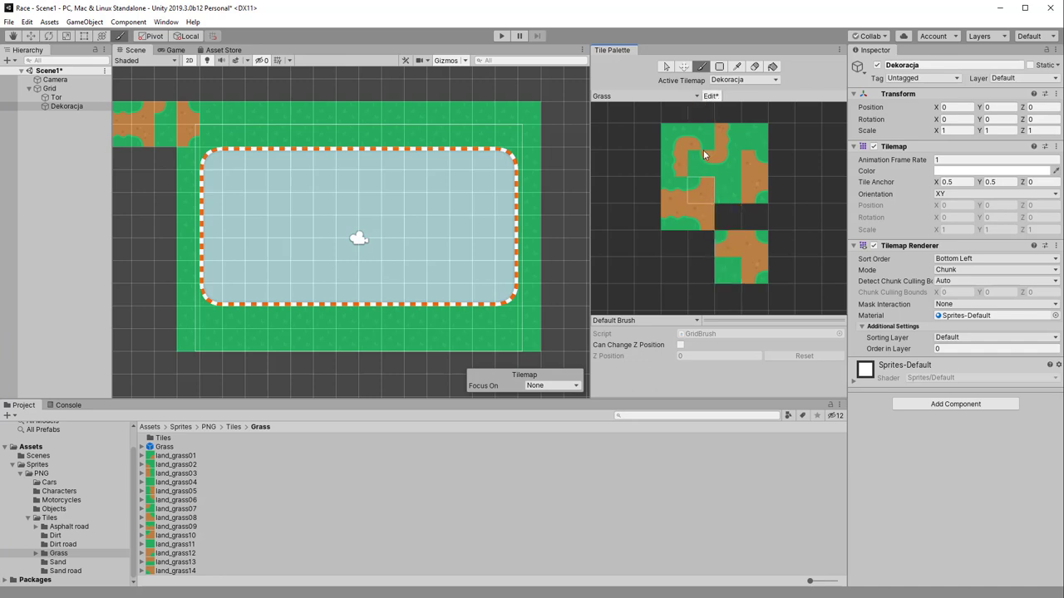
click(703, 153)
click(709, 97)
click(702, 214)
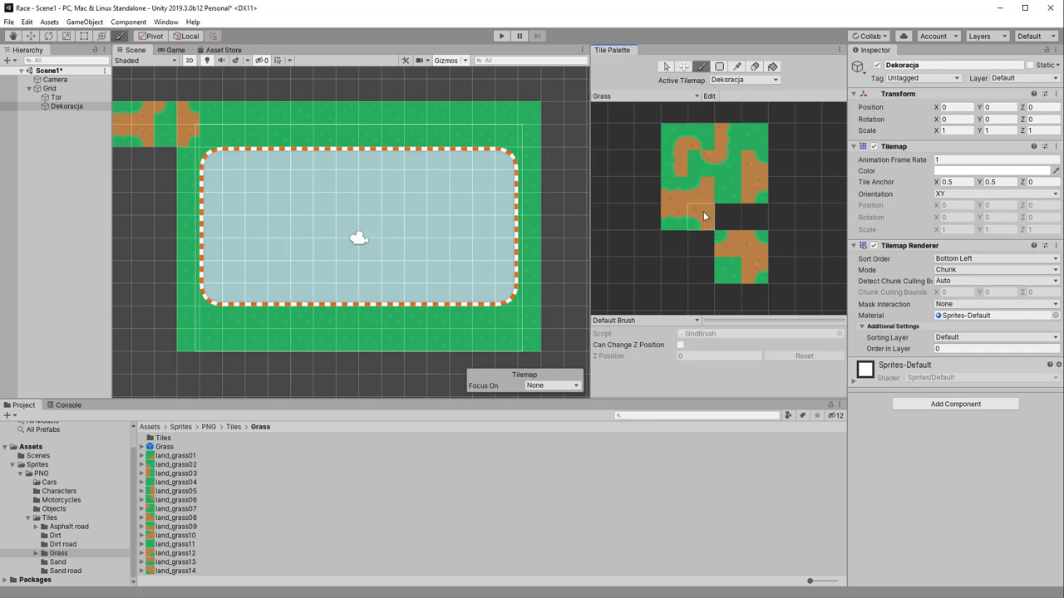
click(711, 97)
click(711, 93)
- Pick the dirt tile with grass corners and place it at the grass border's lower left
key(i)
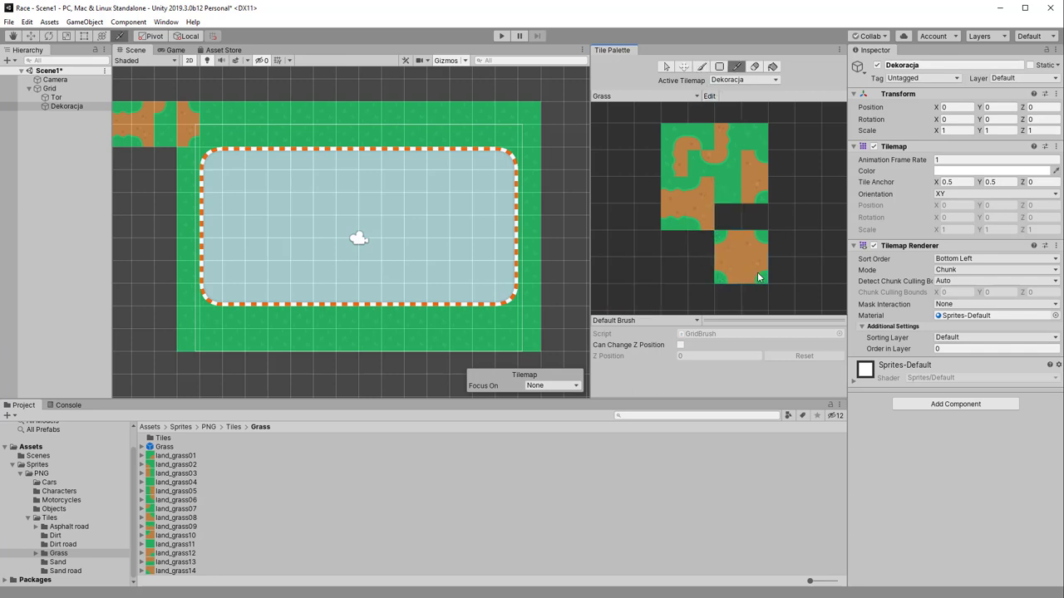
click(758, 277)
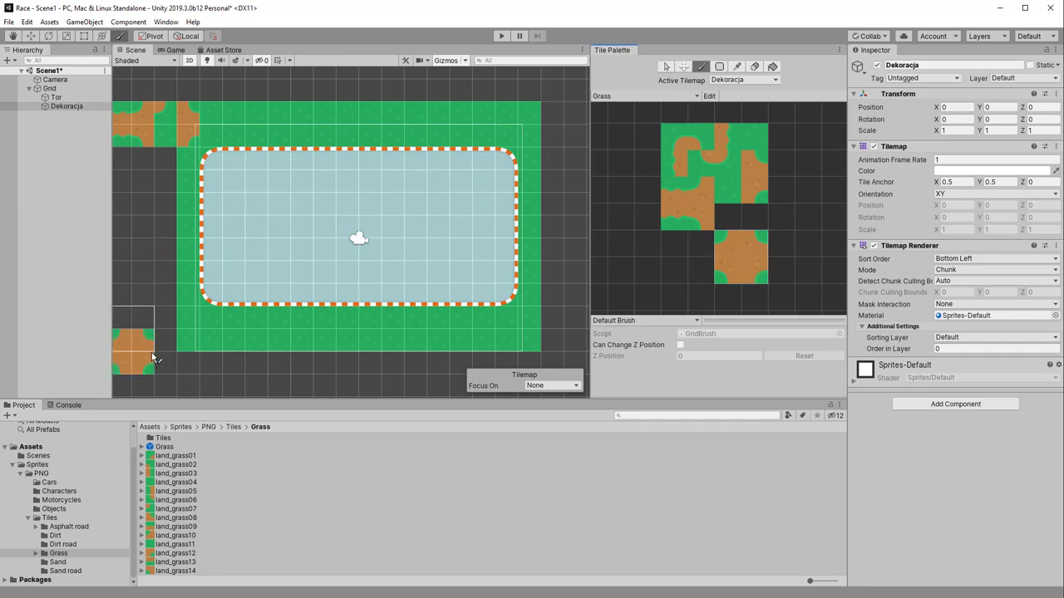
click(215, 311)
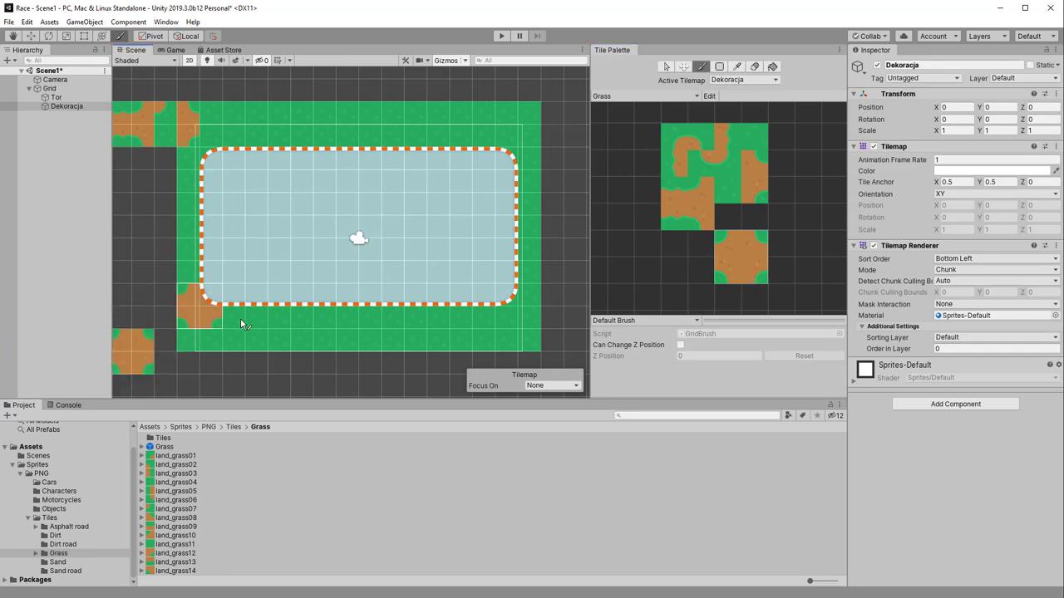
scroll(241, 324, down, 2)
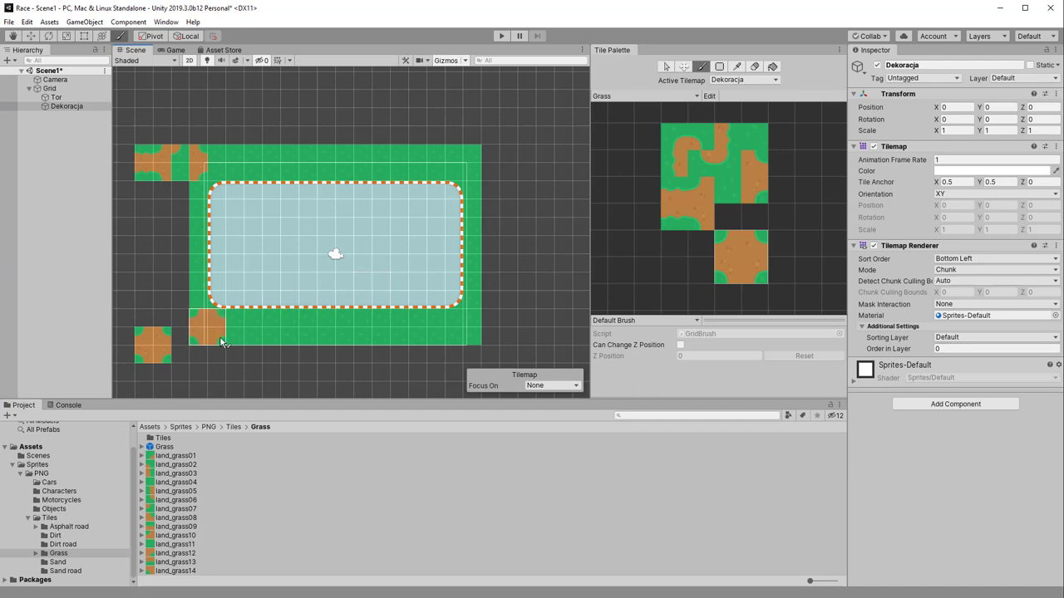
- Erase the test dirt tiles at the top-left and lower-left of the border
click(754, 65)
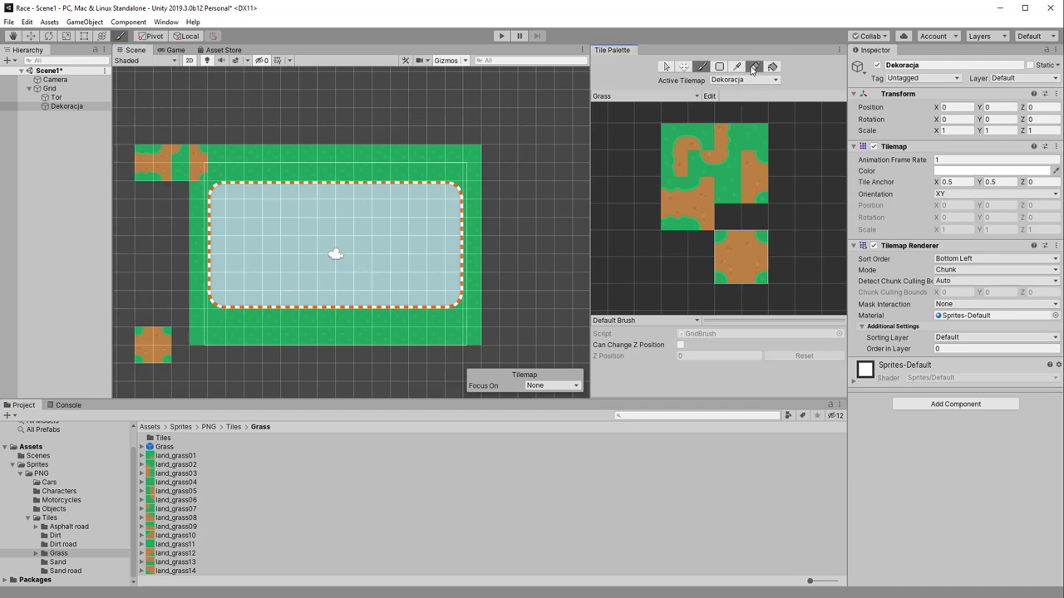
click(154, 162)
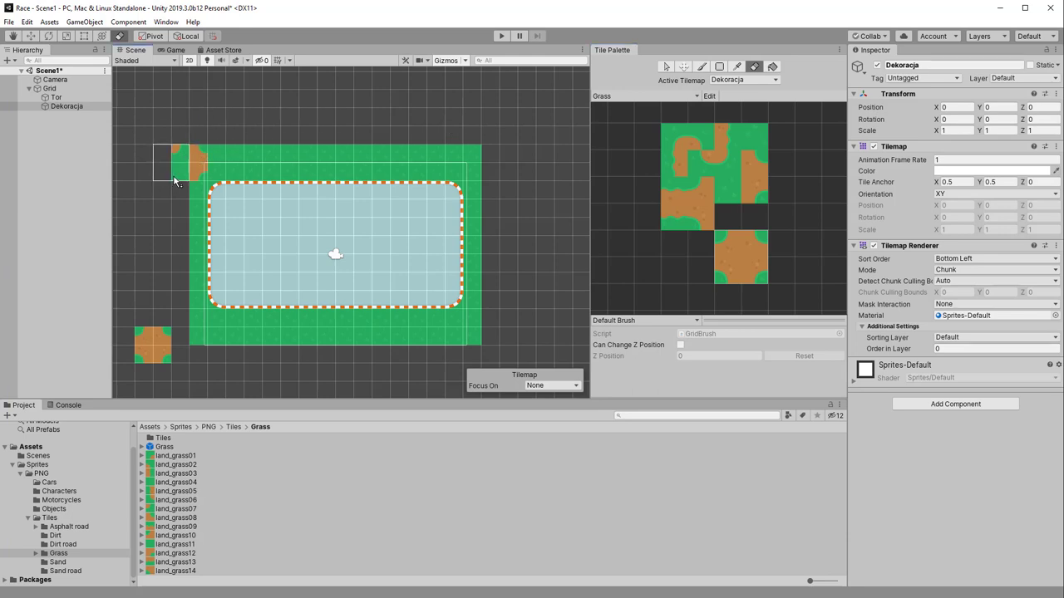
click(180, 162)
click(155, 346)
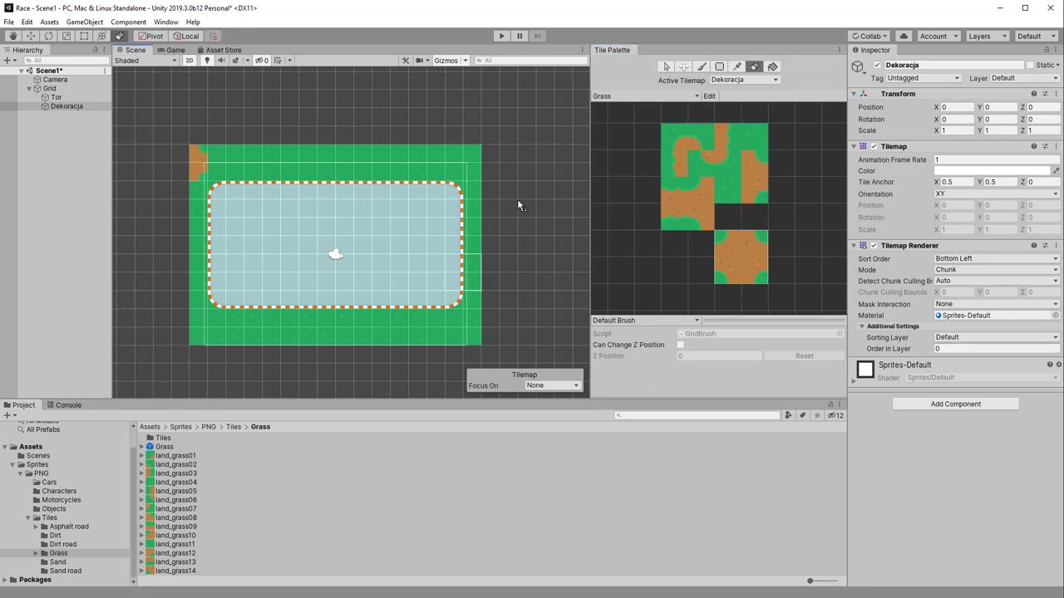
- Repaint plain grass over the border's top-left corner
click(701, 68)
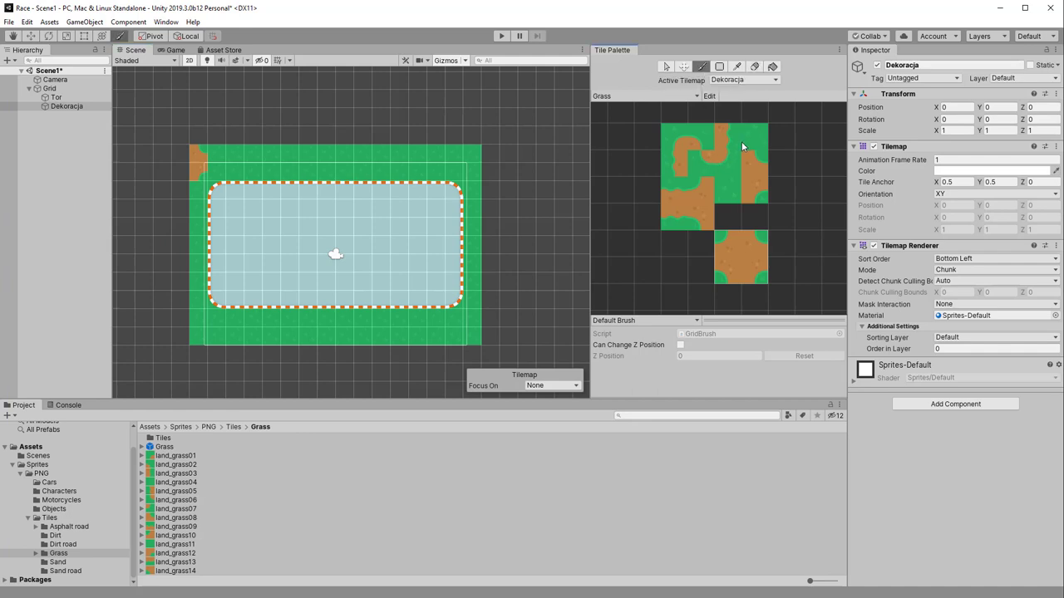
click(733, 192)
drag(195, 157, 197, 181)
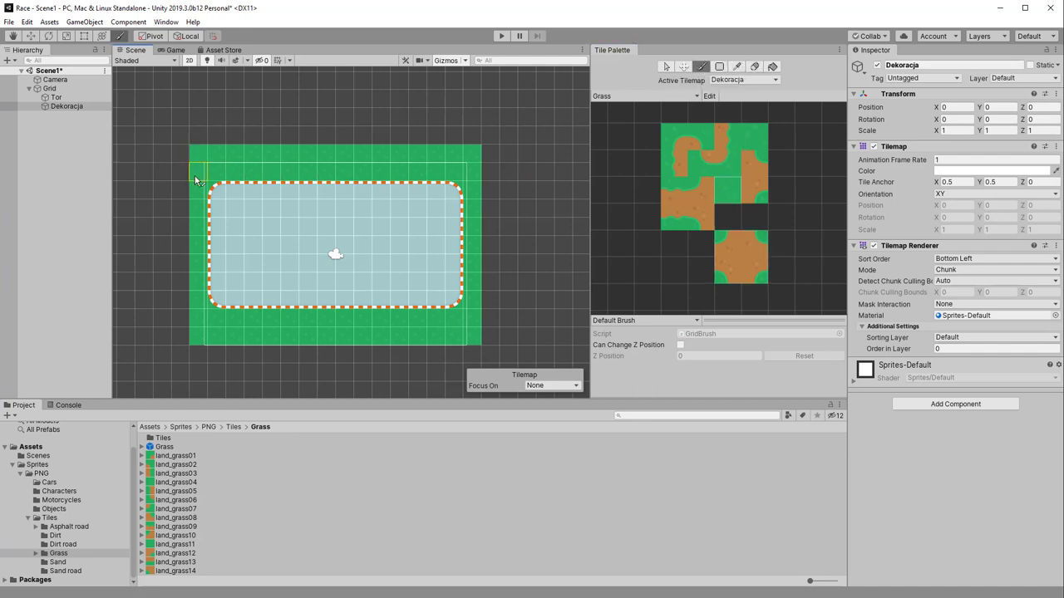